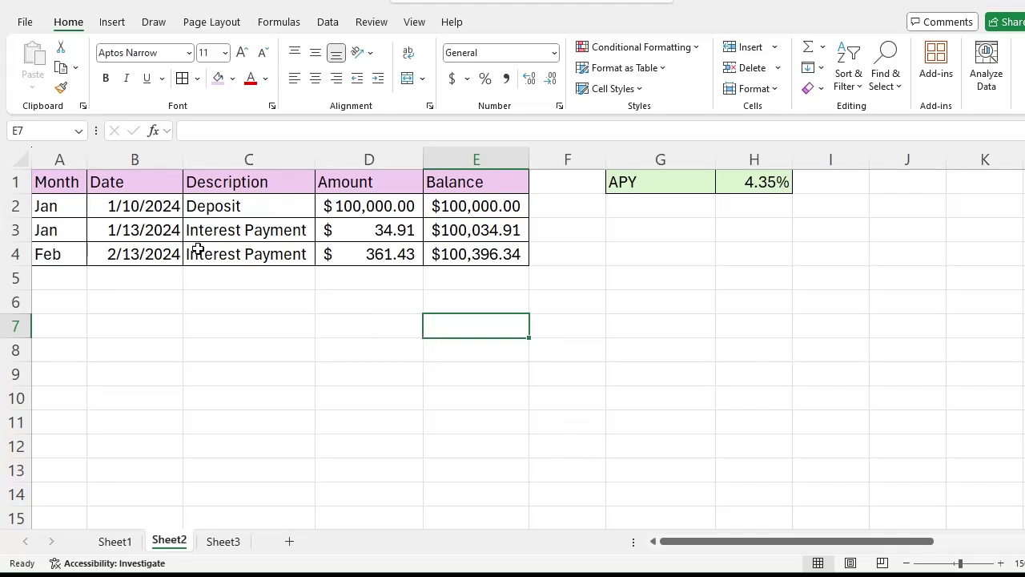
# Step: Examine the deposit amount, the interest payments and balances, and the APY cell beside the table
pyautogui.click(408, 201)
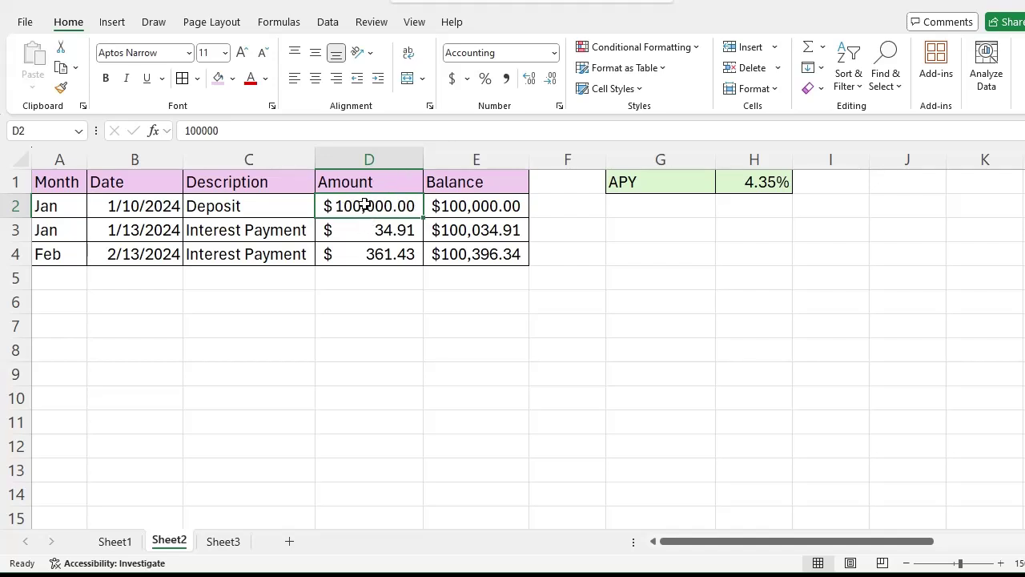
pyautogui.click(752, 184)
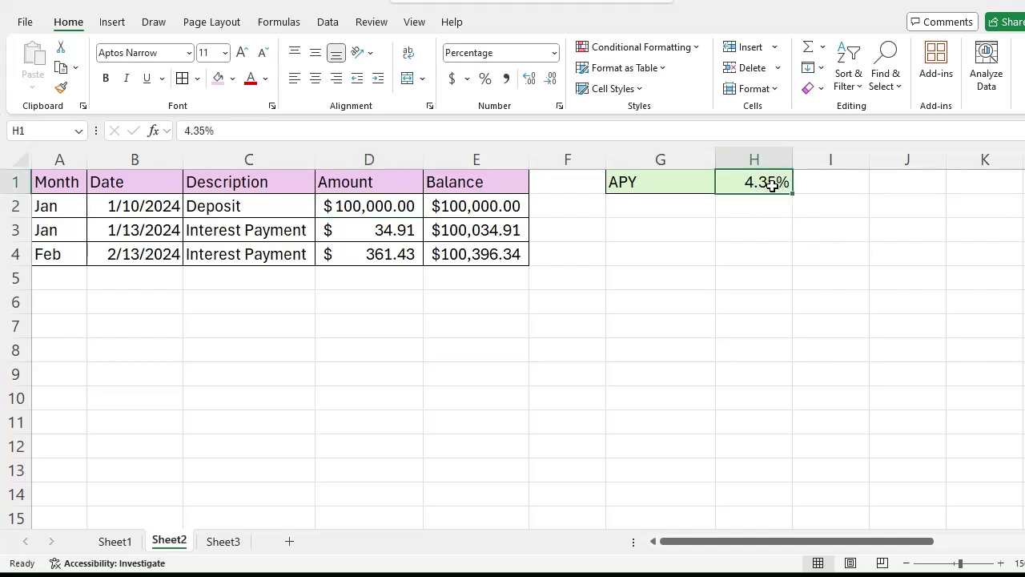
pyautogui.click(679, 190)
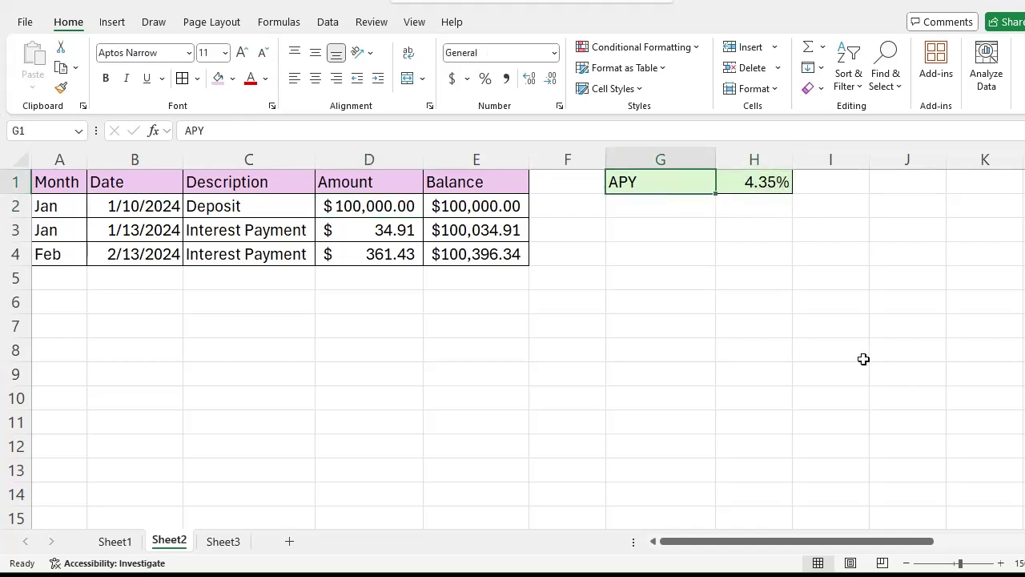
pyautogui.click(813, 332)
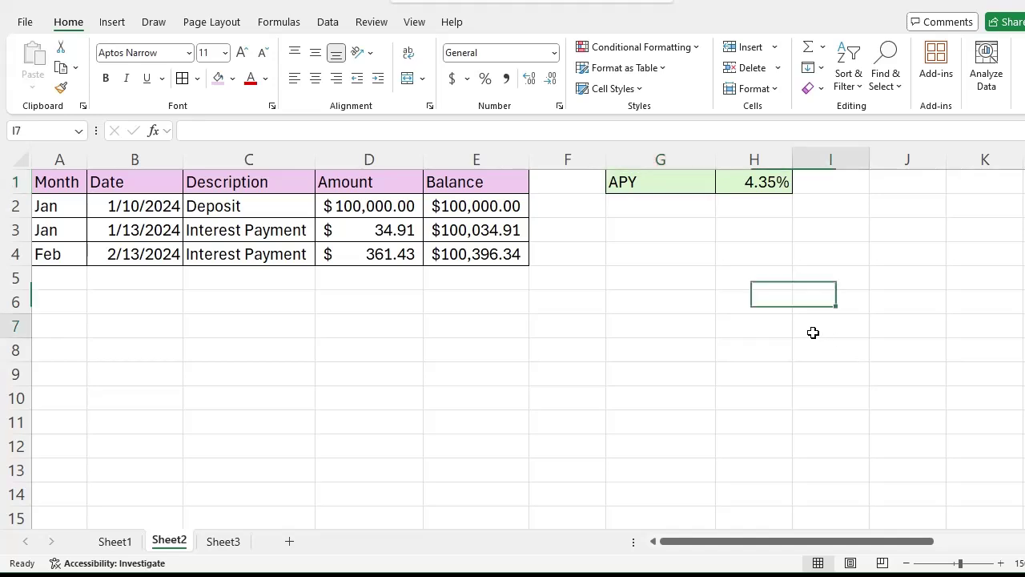
pyautogui.click(403, 232)
pyautogui.click(407, 254)
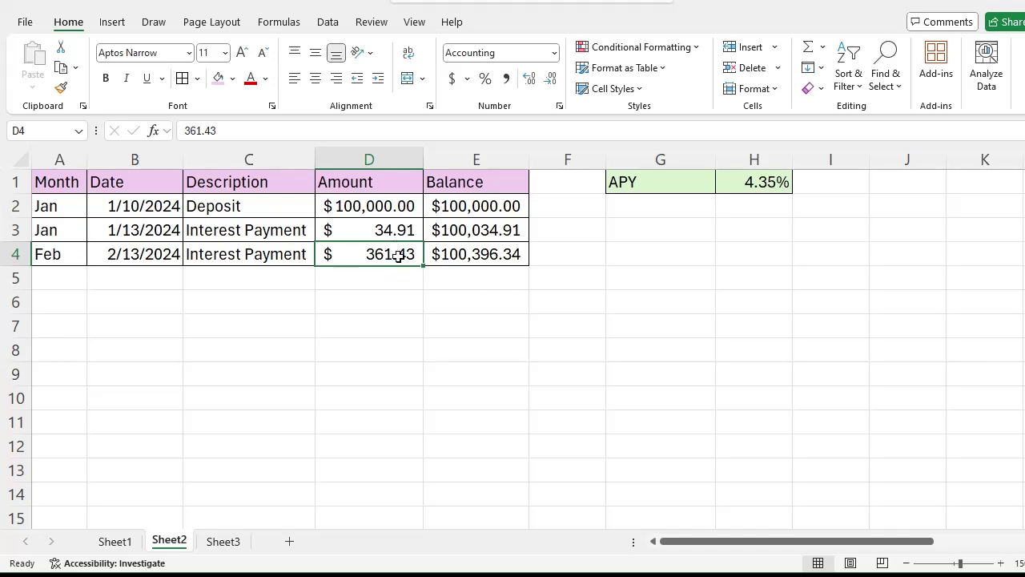
pyautogui.click(778, 186)
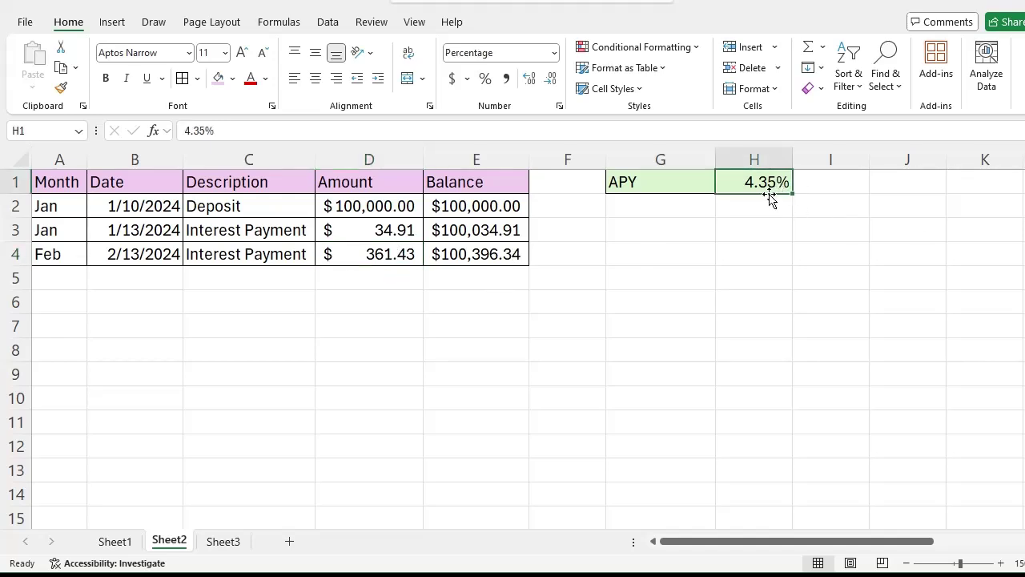
pyautogui.click(394, 250)
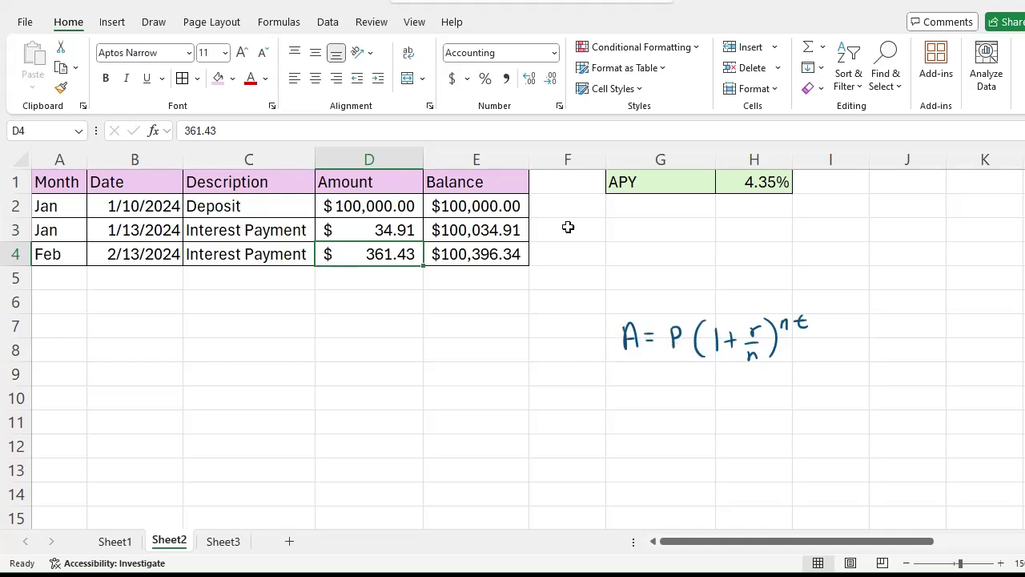
pyautogui.click(476, 230)
pyautogui.click(481, 254)
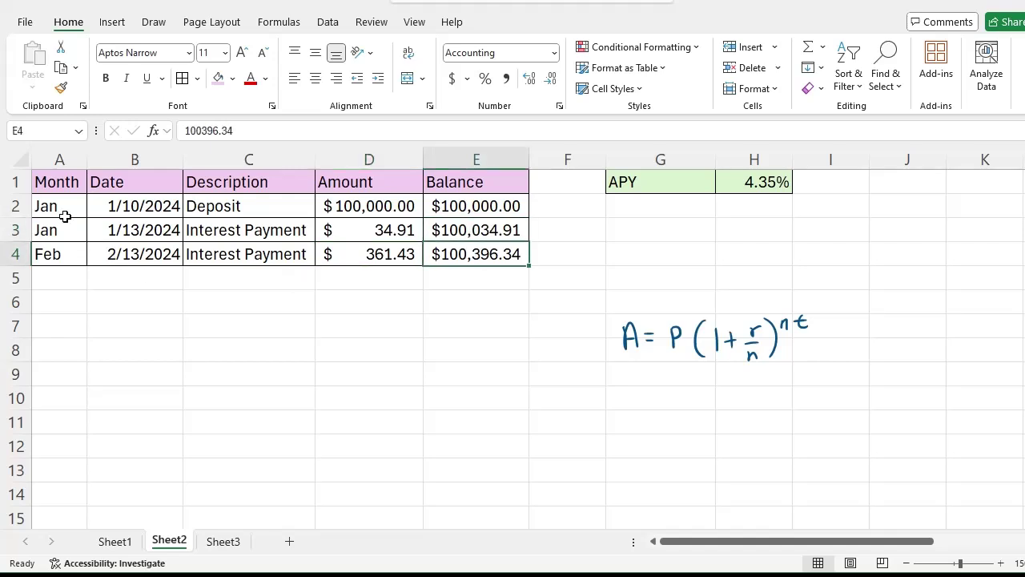
pyautogui.click(497, 228)
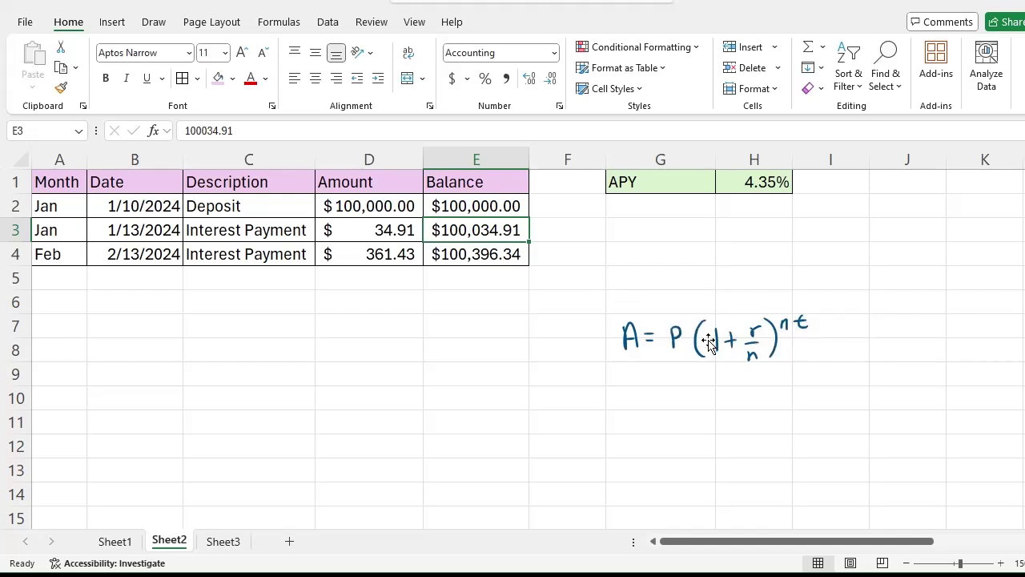
pyautogui.click(764, 186)
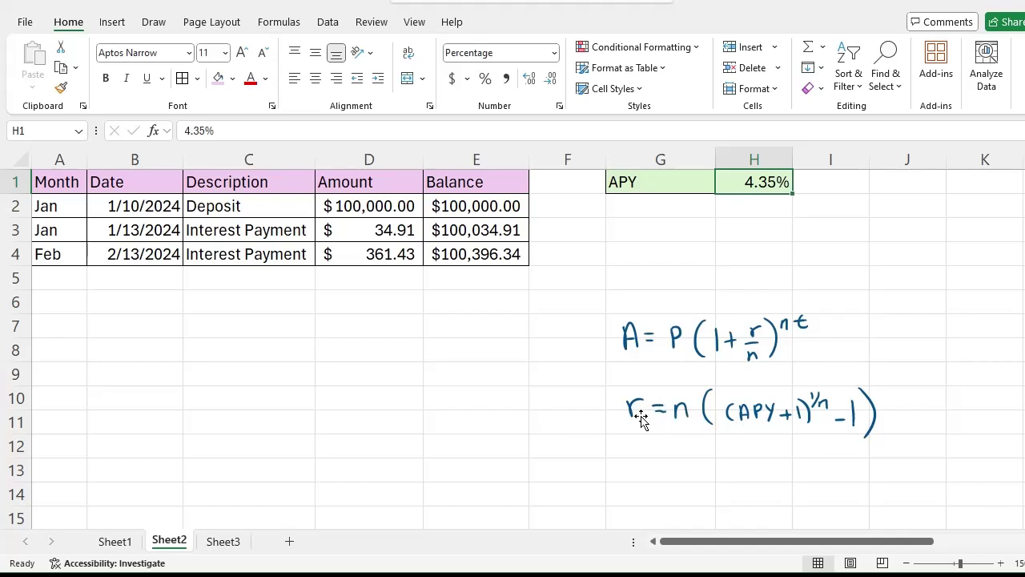
pyautogui.click(657, 185)
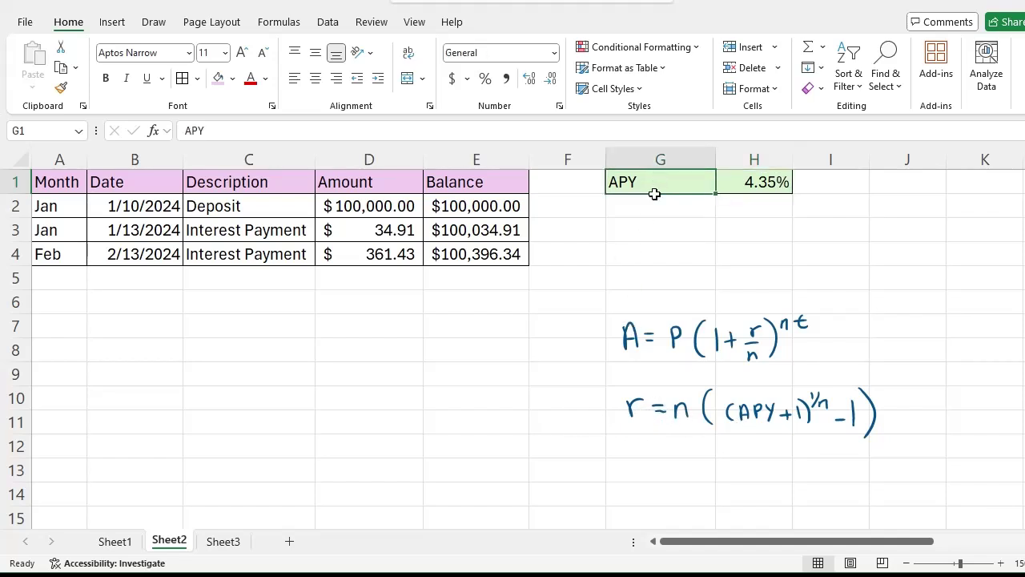
# Step: Label cell G2 "n =" below the APY label and enter 366 in H2
pyautogui.click(650, 213)
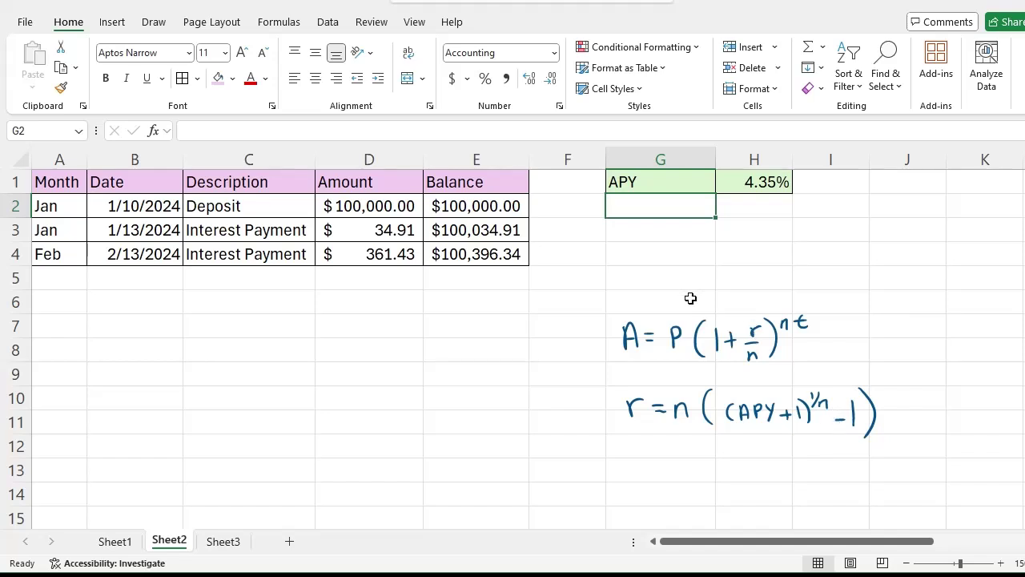
pyautogui.write('n =')
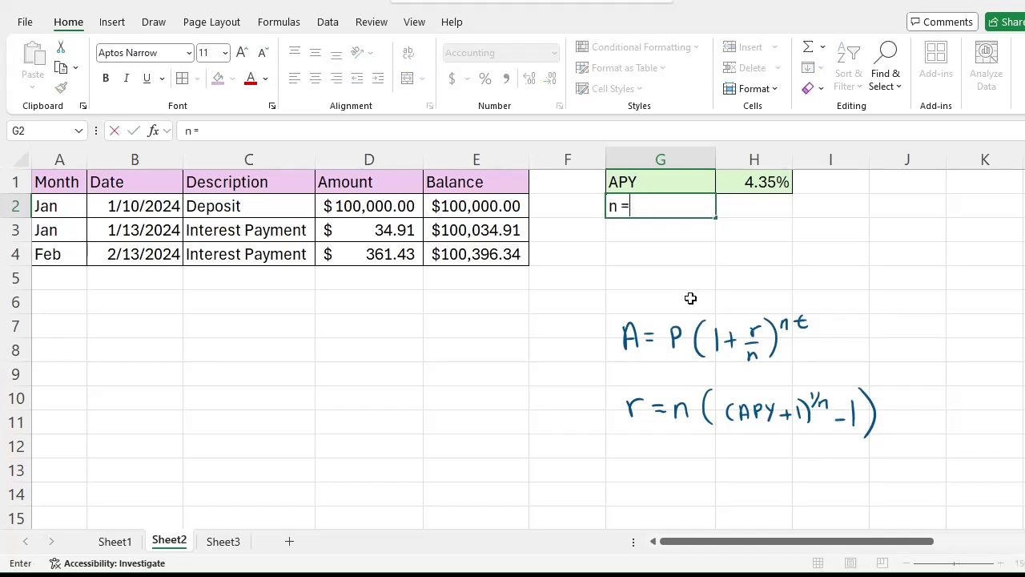
pyautogui.press('Tab')
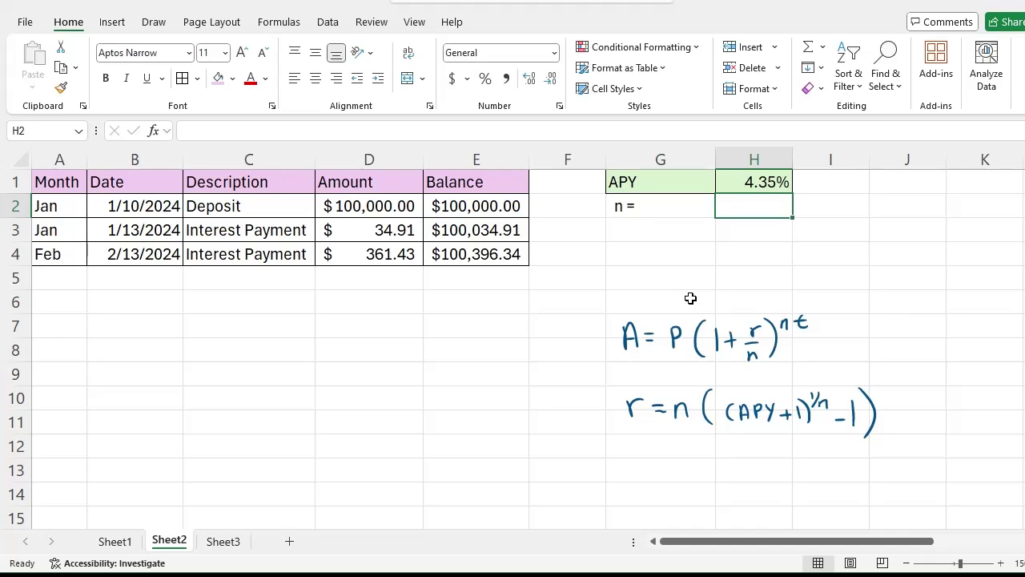
pyautogui.write('366')
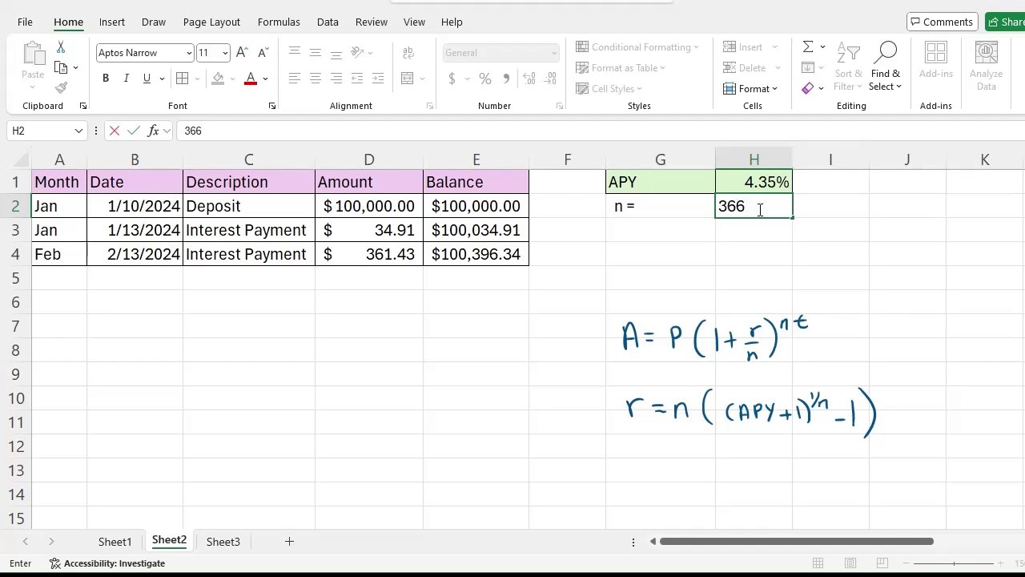
pyautogui.press('Return')
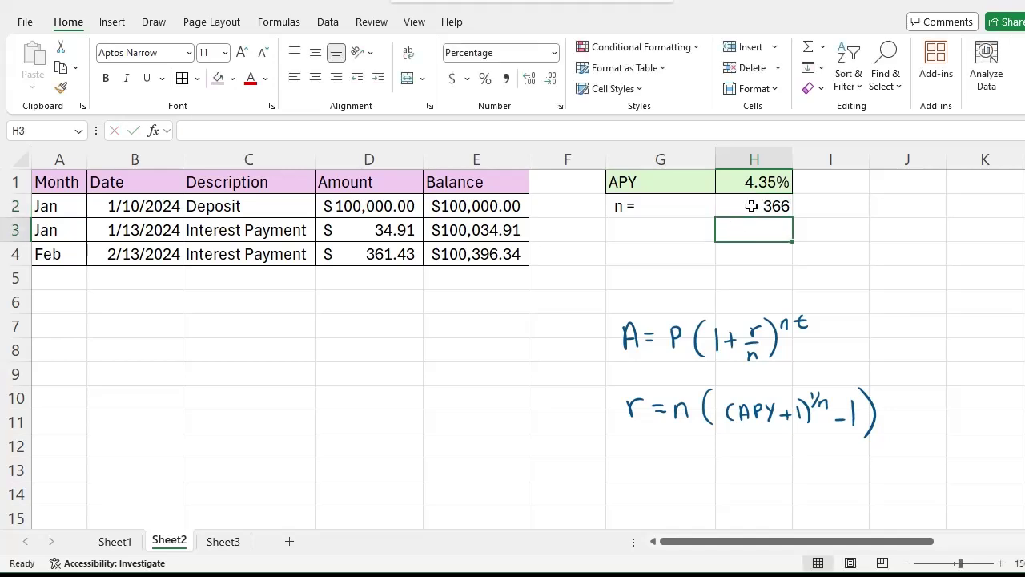
pyautogui.click(752, 207)
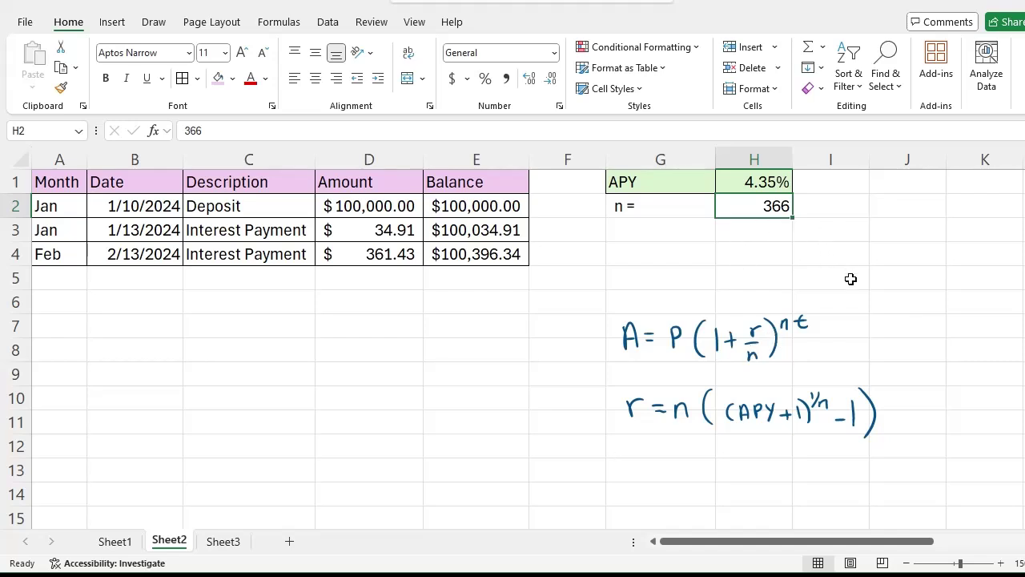
pyautogui.click(763, 254)
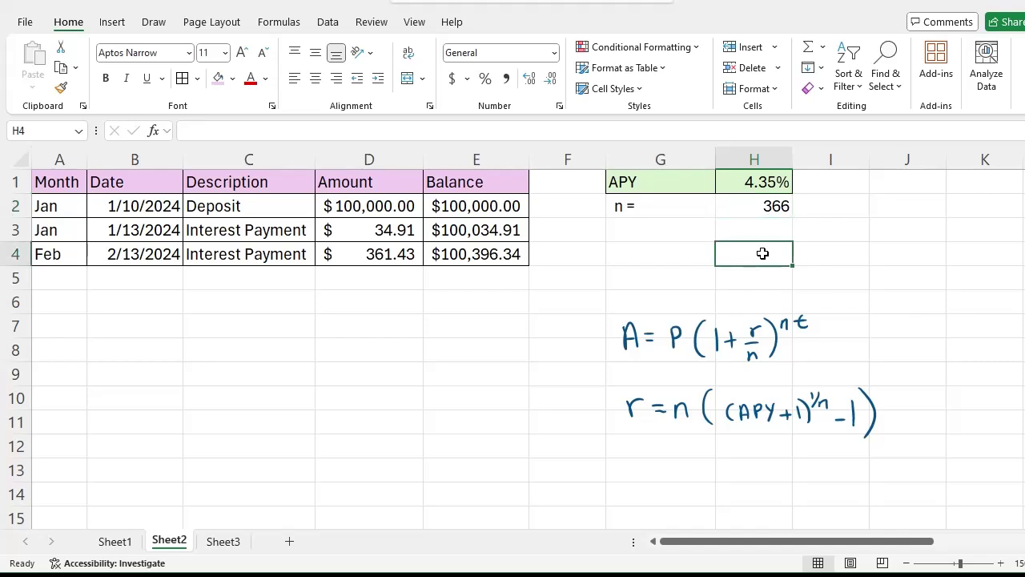
# Step: Label cell G3 "r =" and calculate the nominal rate in H3 with =H2*((H1+1)^(1/H2)-1)
pyautogui.click(631, 237)
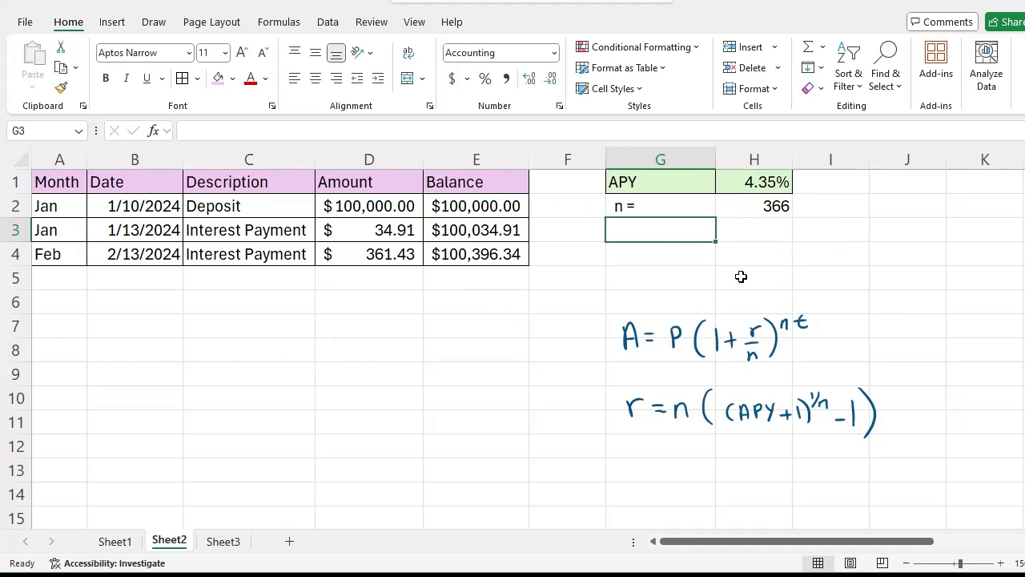
pyautogui.write('r =')
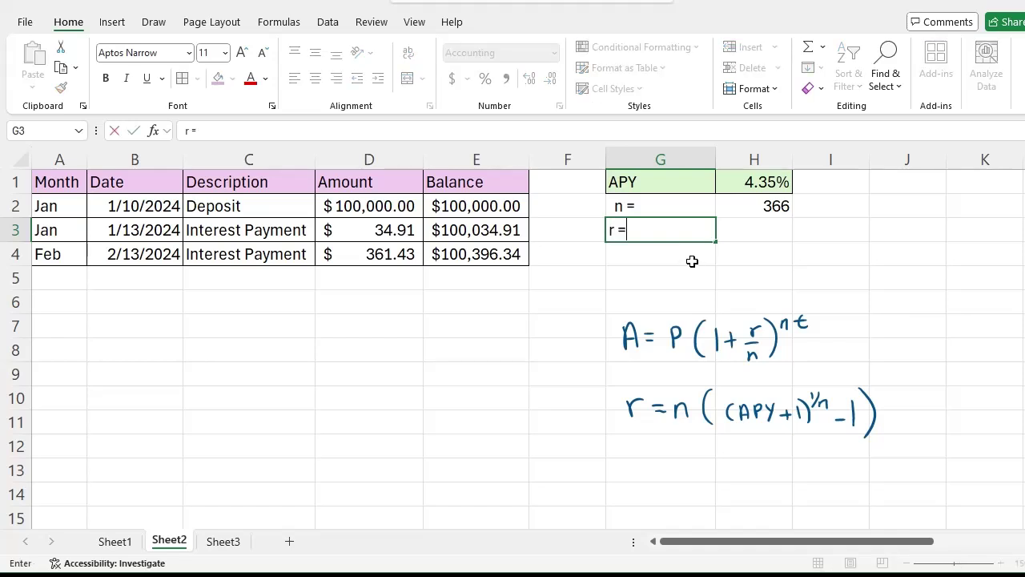
pyautogui.press('Tab')
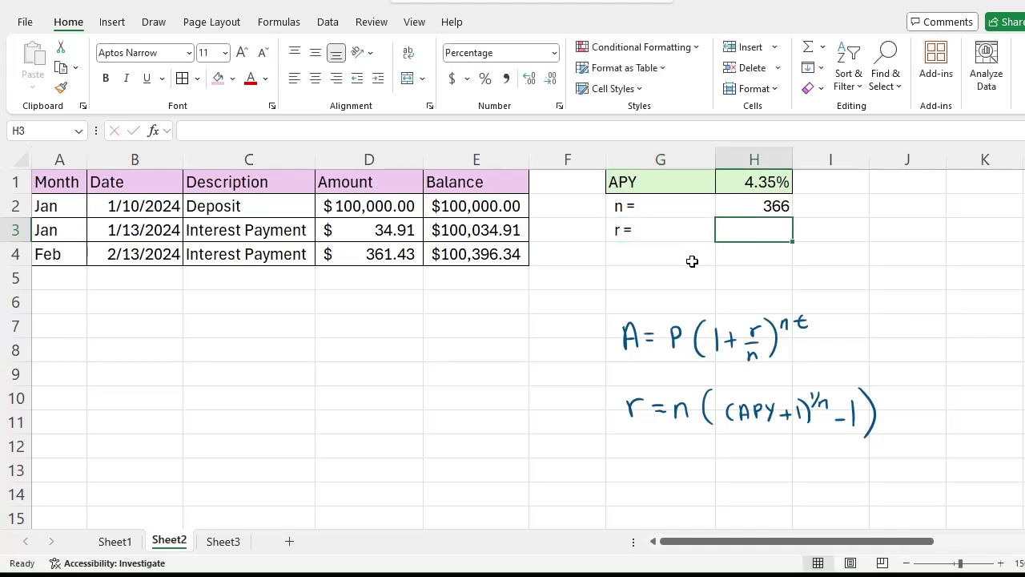
pyautogui.write('=')
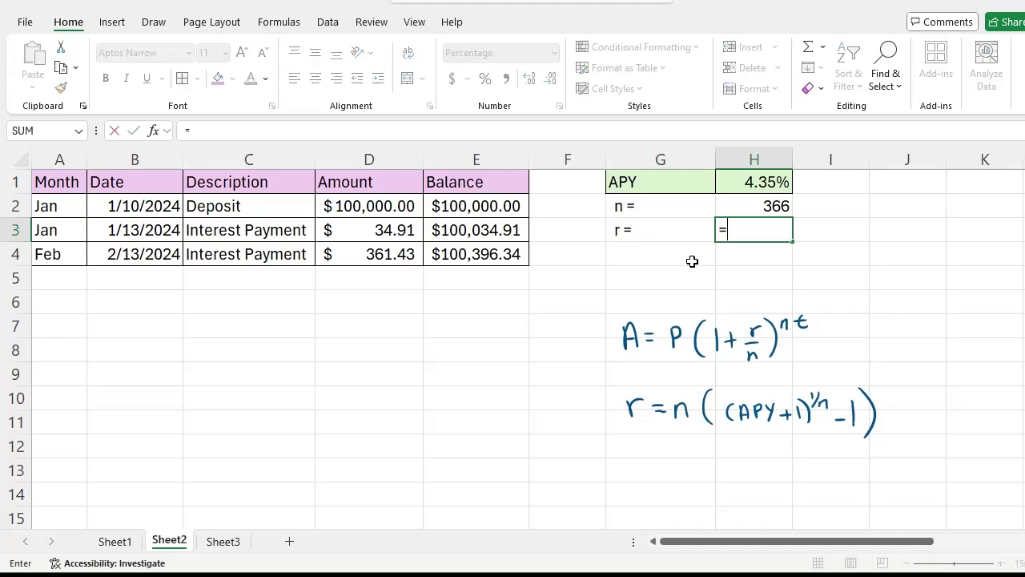
pyautogui.click(763, 201)
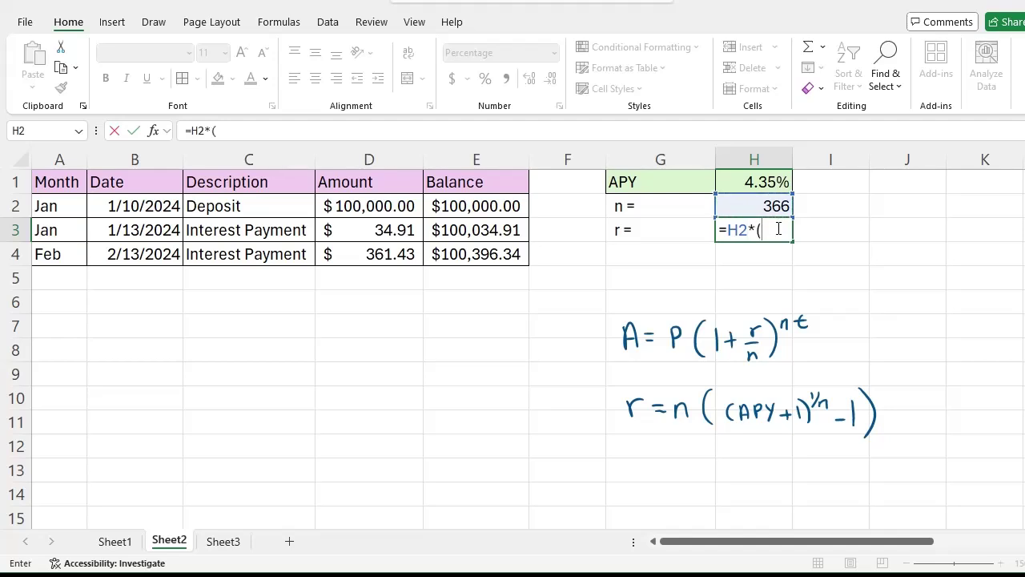
pyautogui.click(764, 182)
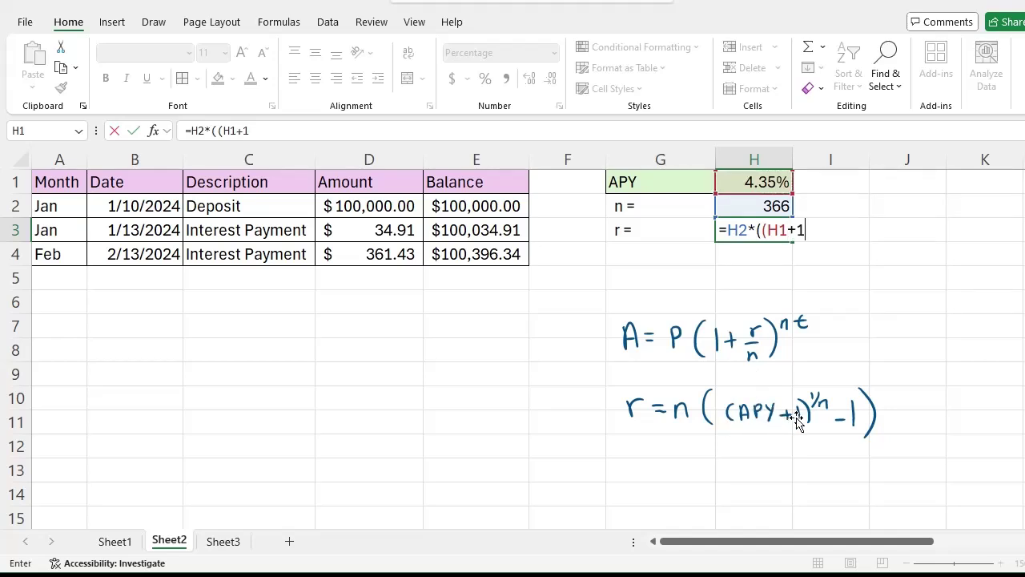
pyautogui.write('+1)^(1/')
pyautogui.click(777, 206)
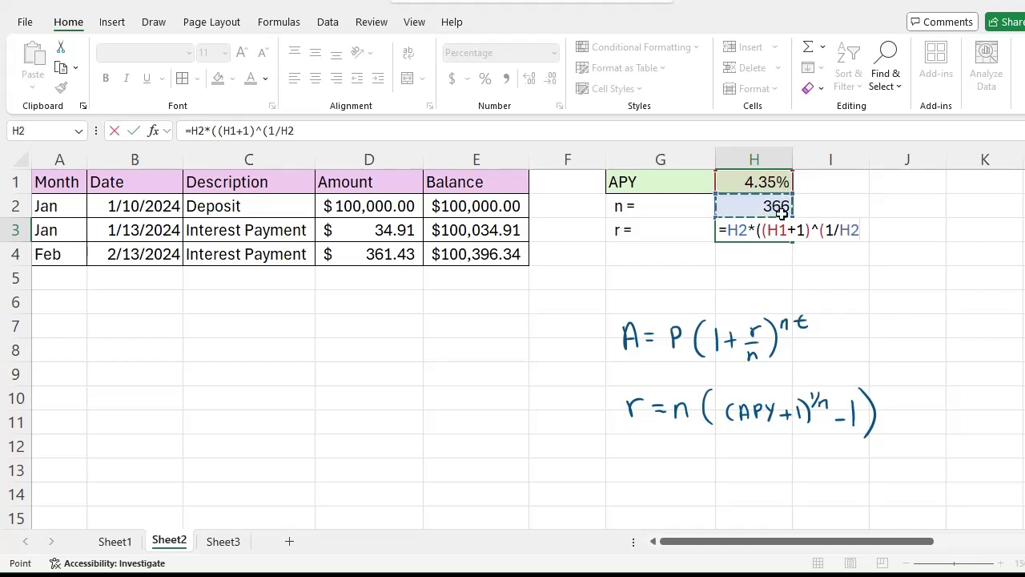
pyautogui.write(')-1')
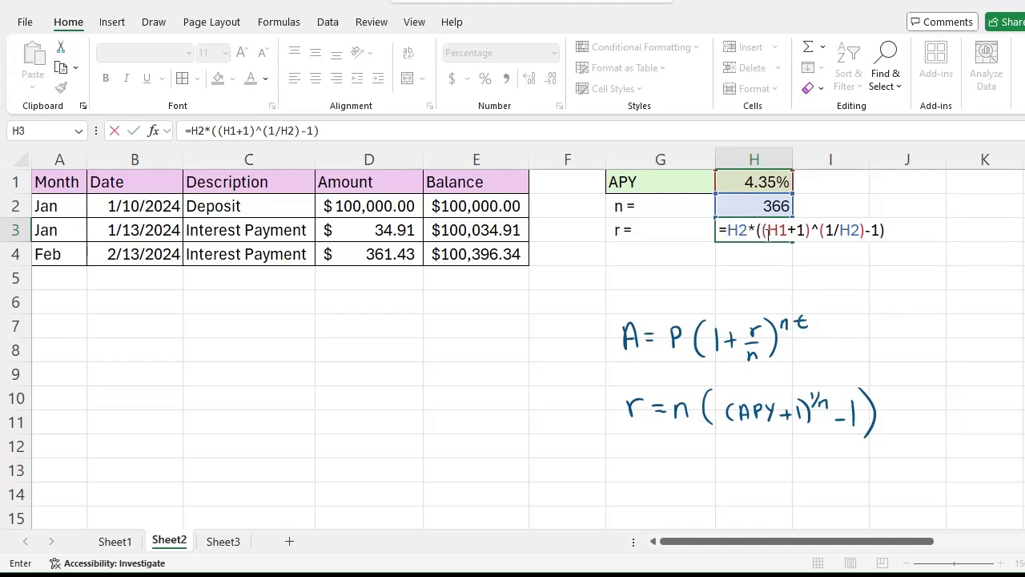
pyautogui.write(')')
pyautogui.press('Return')
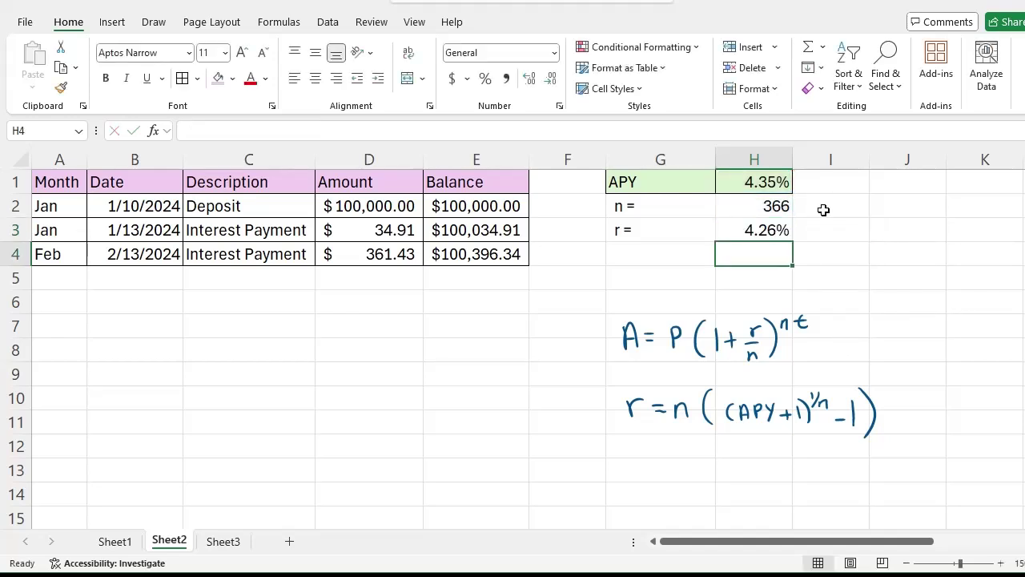
# Step: Insert two blank columns directly after the Balance column
pyautogui.click(309, 296)
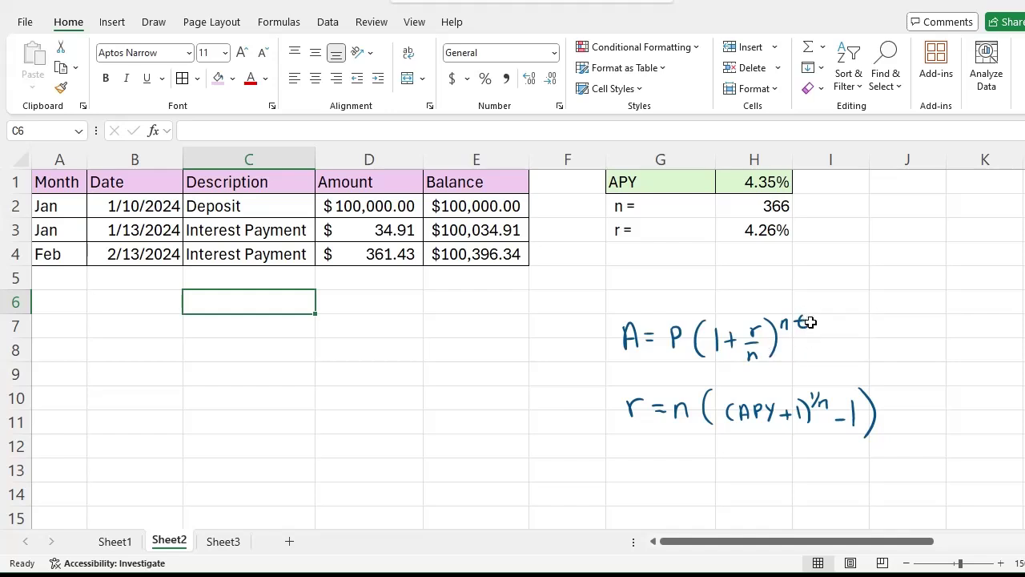
pyautogui.click(575, 159)
pyautogui.rightClick(574, 158)
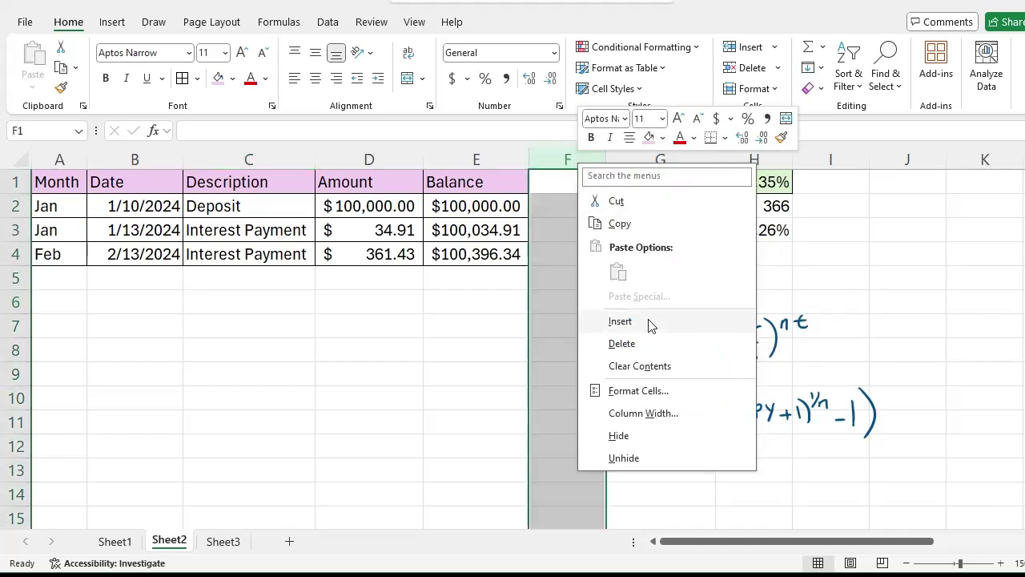
pyautogui.click(651, 326)
pyautogui.rightClick(611, 160)
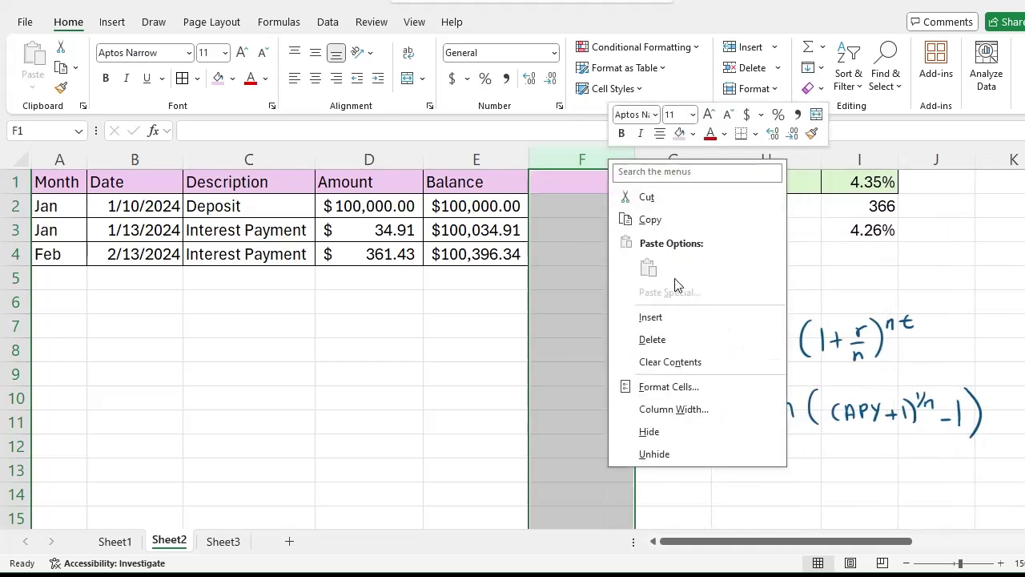
pyautogui.click(680, 319)
pyautogui.click(676, 293)
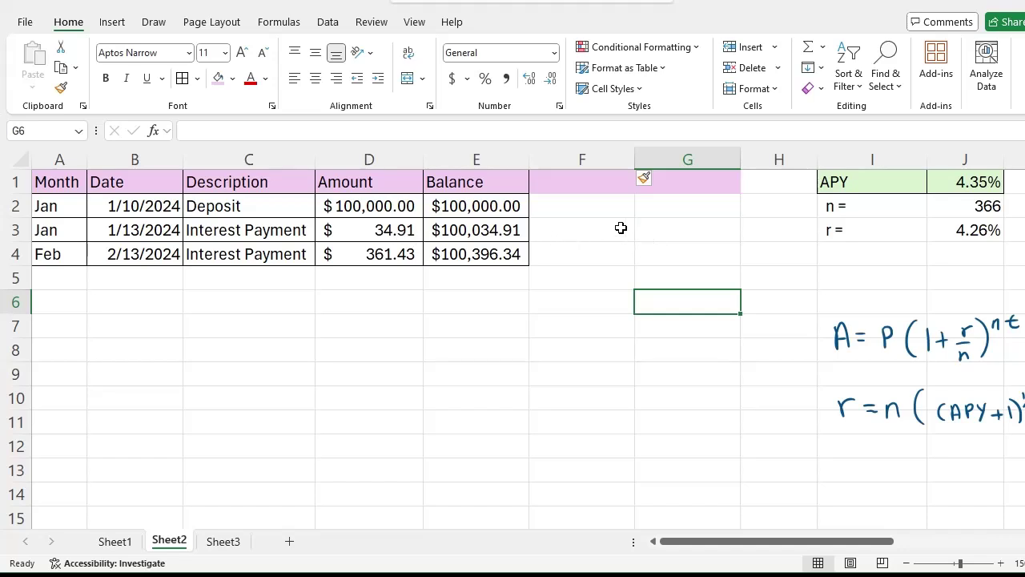
# Step: Enter the header "n*t" in F1 and narrow column F to about half its width
pyautogui.click(584, 185)
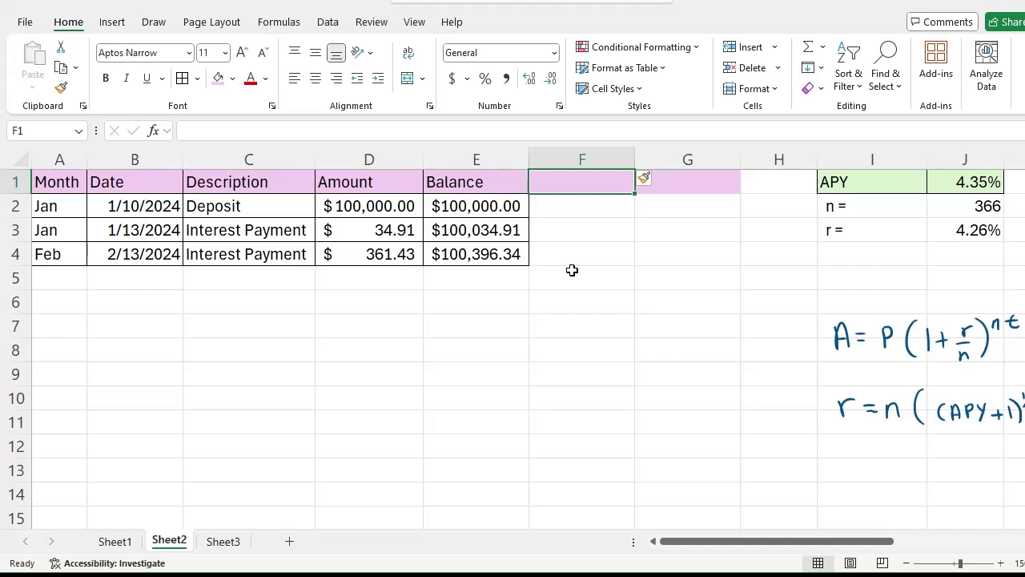
pyautogui.write('n*t')
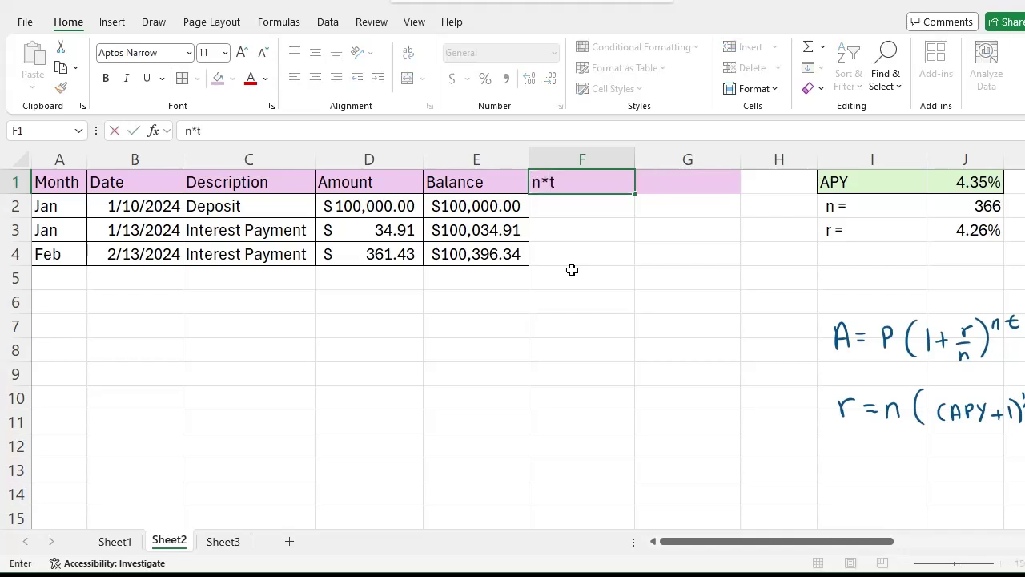
pyautogui.press('Return')
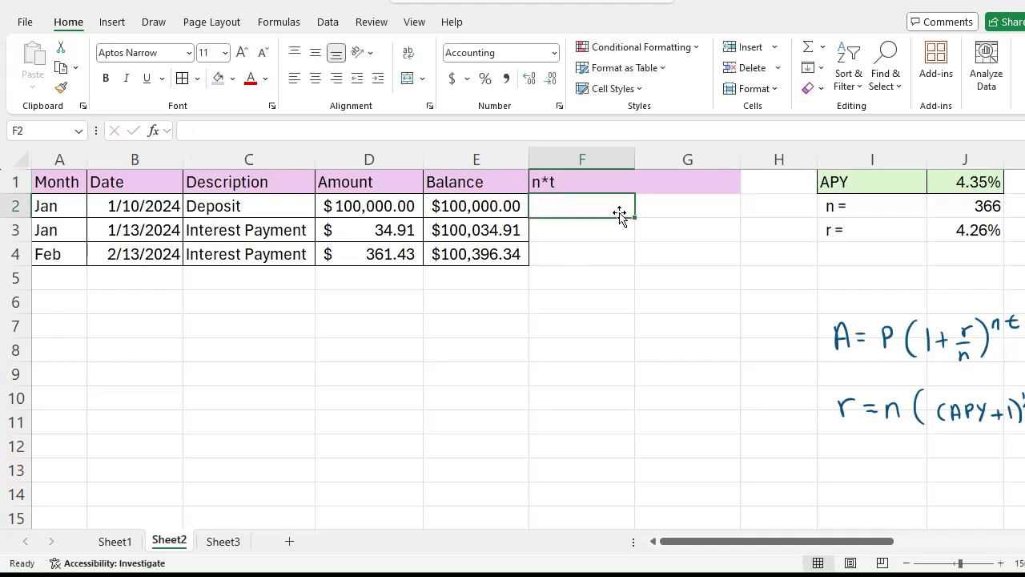
pyautogui.moveTo(634, 163); pyautogui.dragTo(577, 163)
pyautogui.click(561, 183)
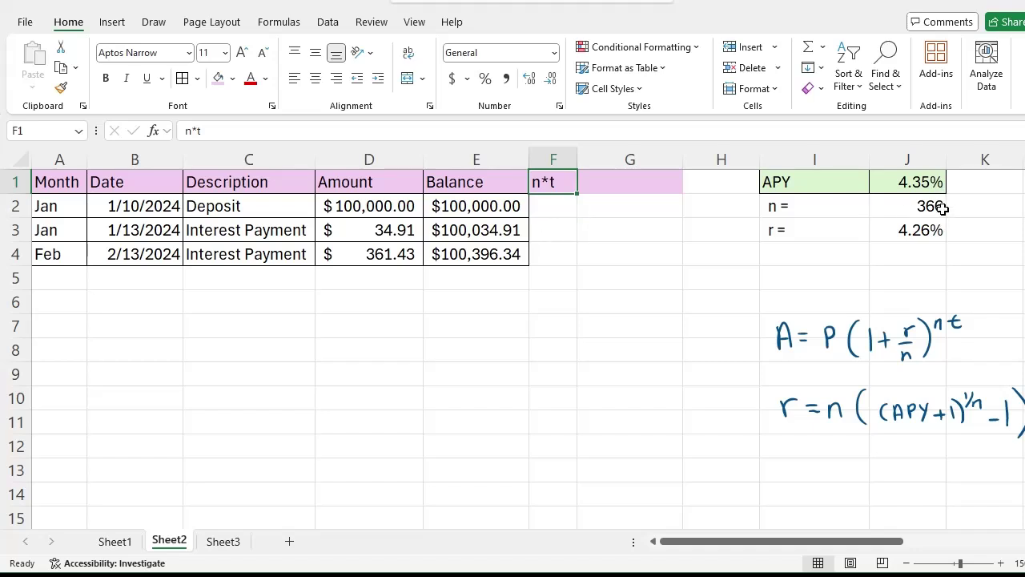
# Step: Calculate n*t for the January interest payment in F3 with =B3-B2
pyautogui.click(544, 238)
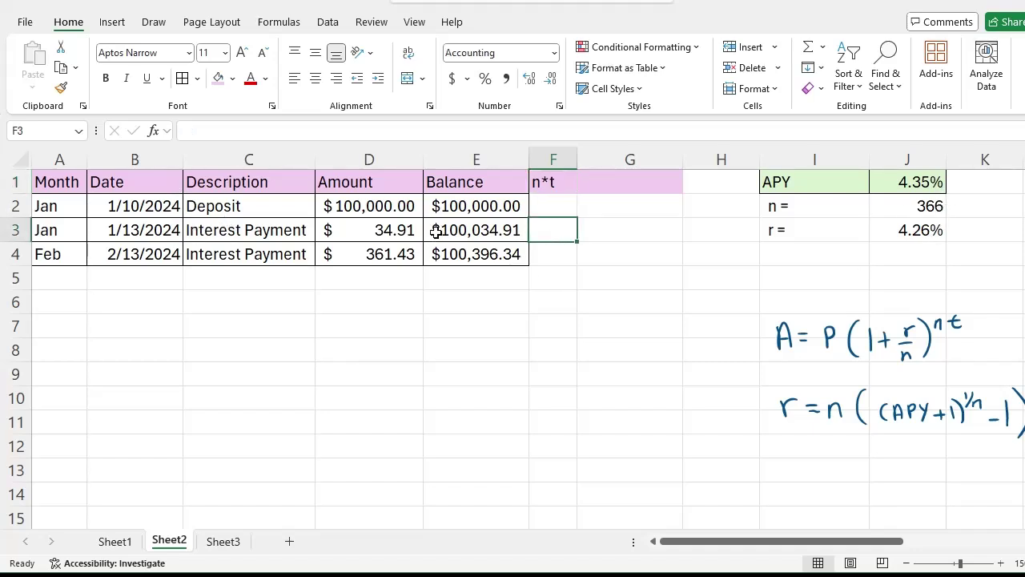
pyautogui.write('=')
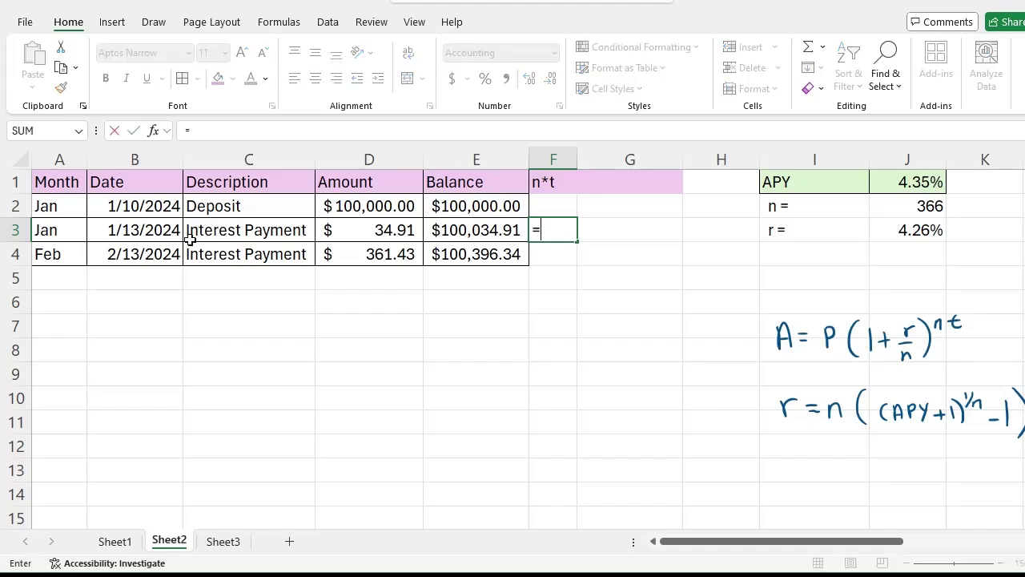
pyautogui.click(156, 231)
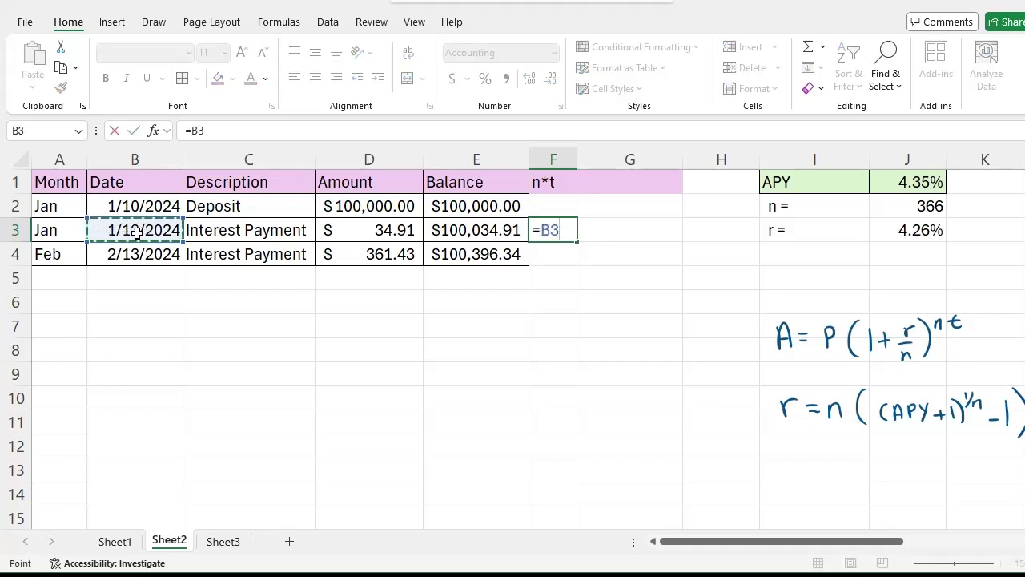
pyautogui.write('-')
pyautogui.click(170, 208)
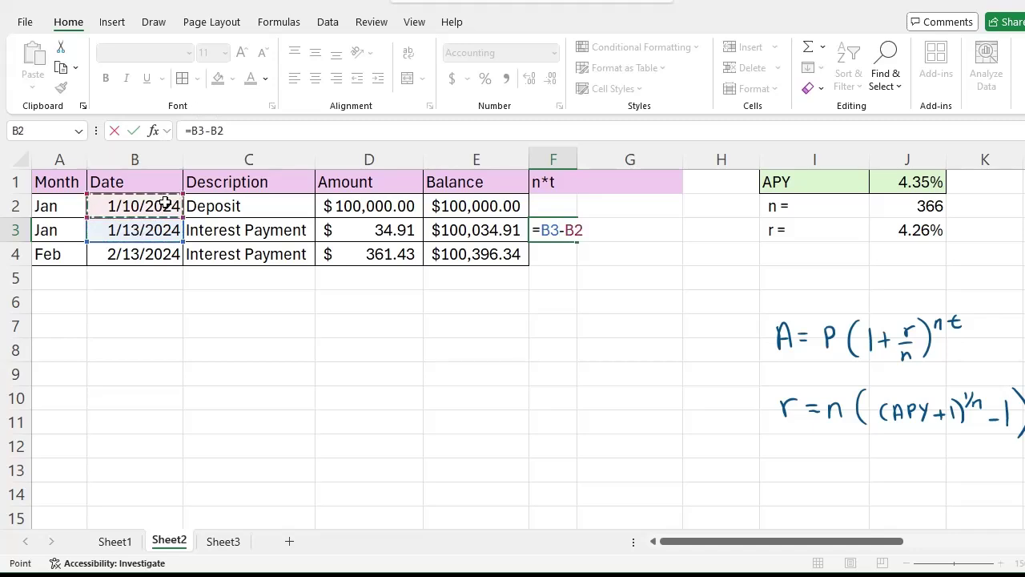
pyautogui.press('Return')
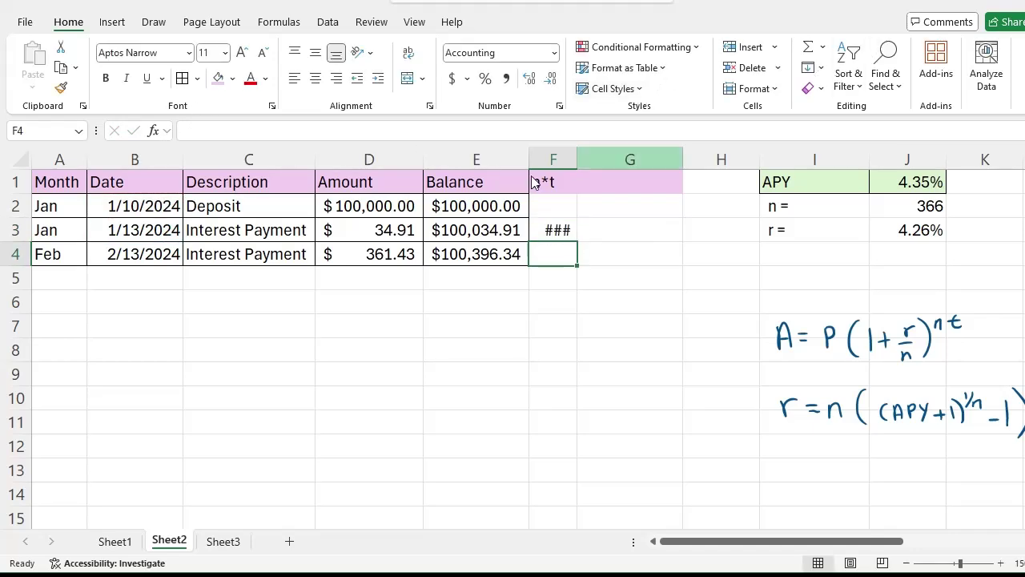
# Step: Format F3 with the General number format and restore column F to its narrow width
pyautogui.moveTo(577, 155); pyautogui.dragTo(593, 155)
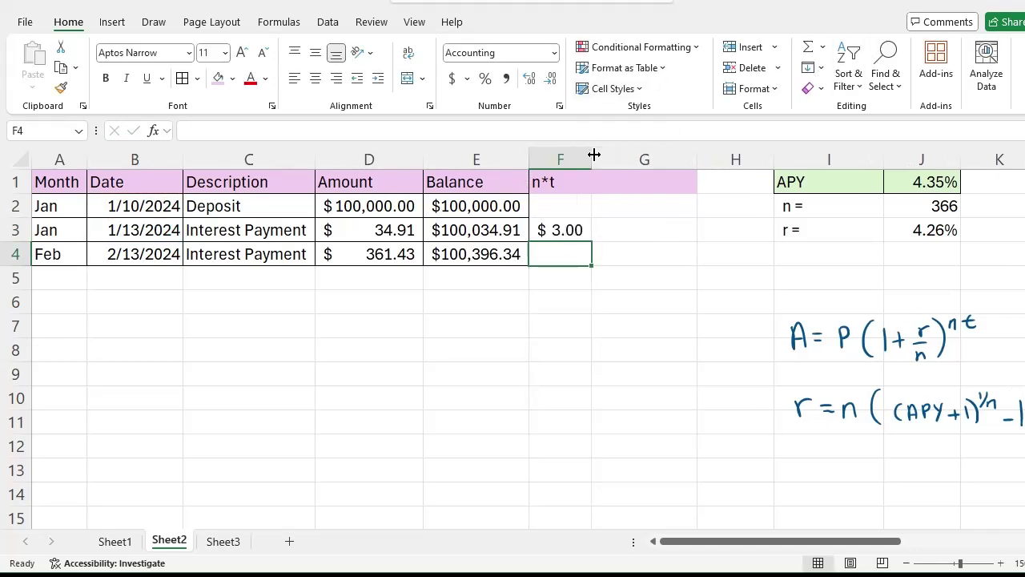
pyautogui.click(579, 230)
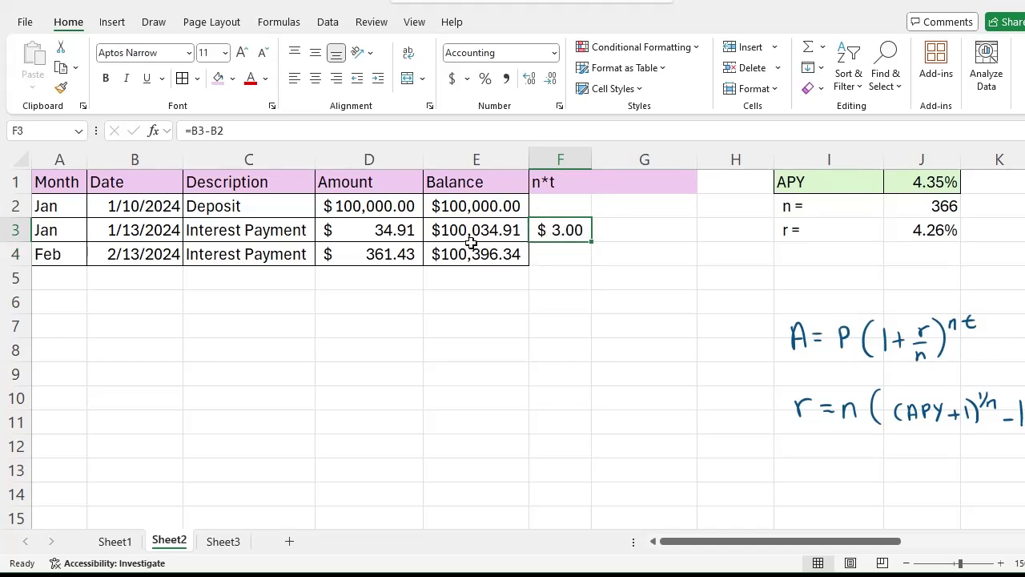
pyautogui.click(560, 106)
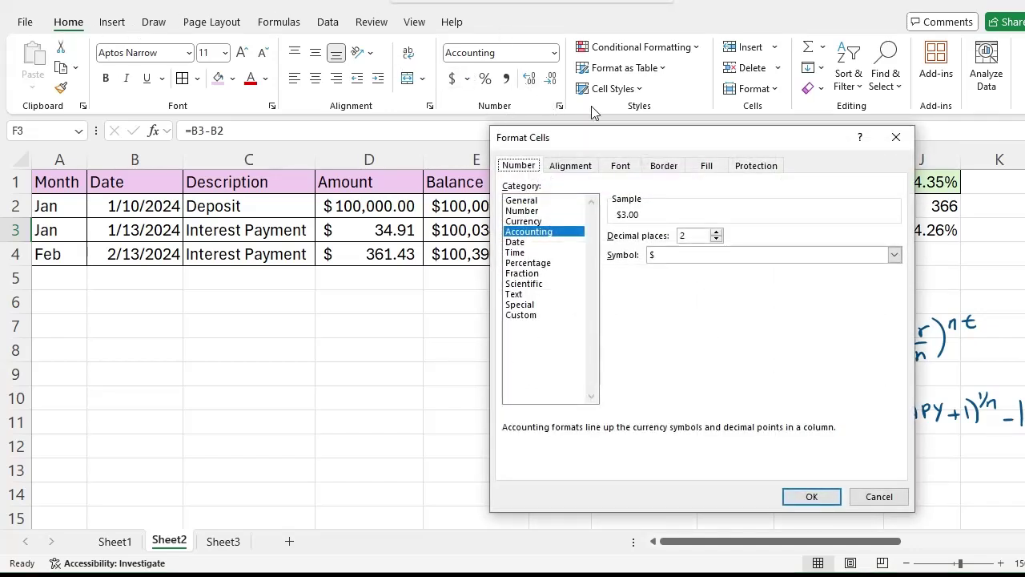
pyautogui.click(523, 200)
pyautogui.click(807, 496)
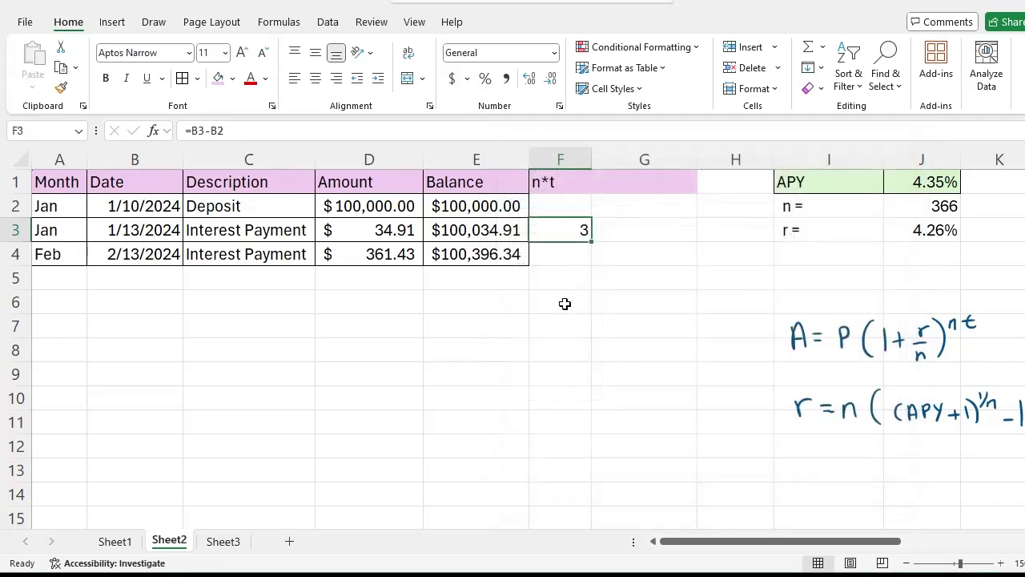
pyautogui.moveTo(593, 160); pyautogui.dragTo(578, 152)
pyautogui.click(160, 228)
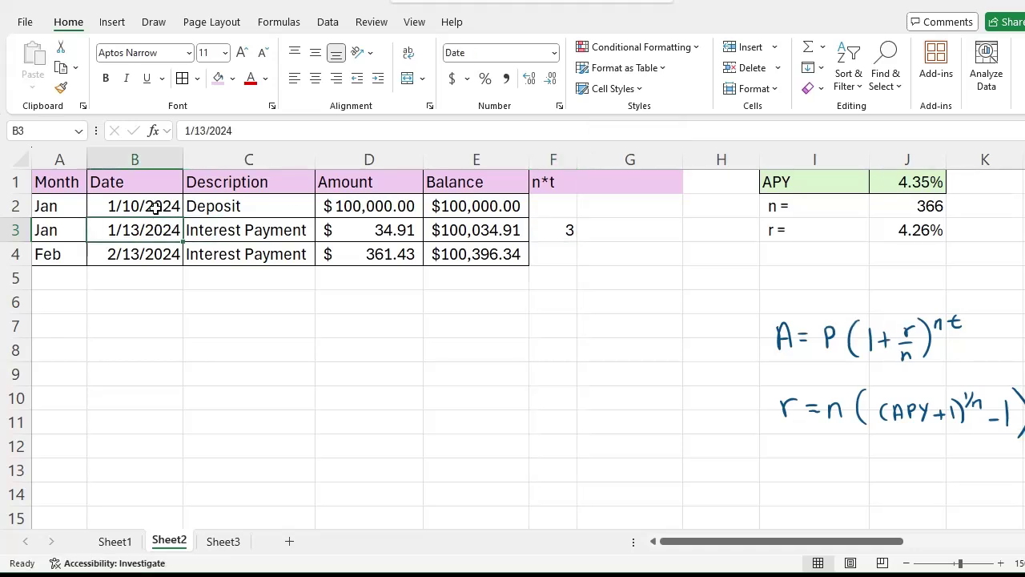
pyautogui.click(155, 206)
# Step: Enter the header "A" in G1
pyautogui.click(617, 238)
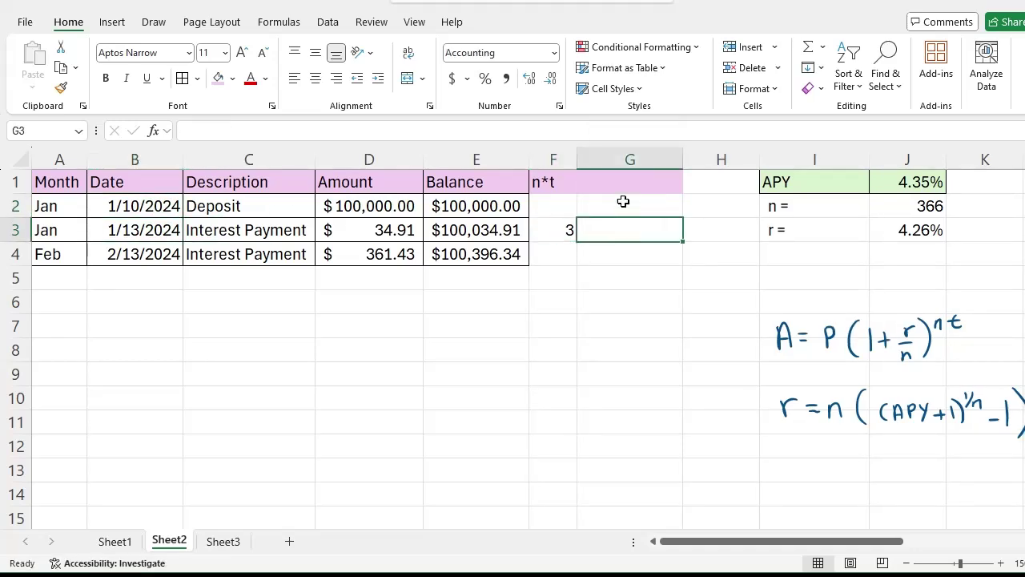
pyautogui.click(638, 192)
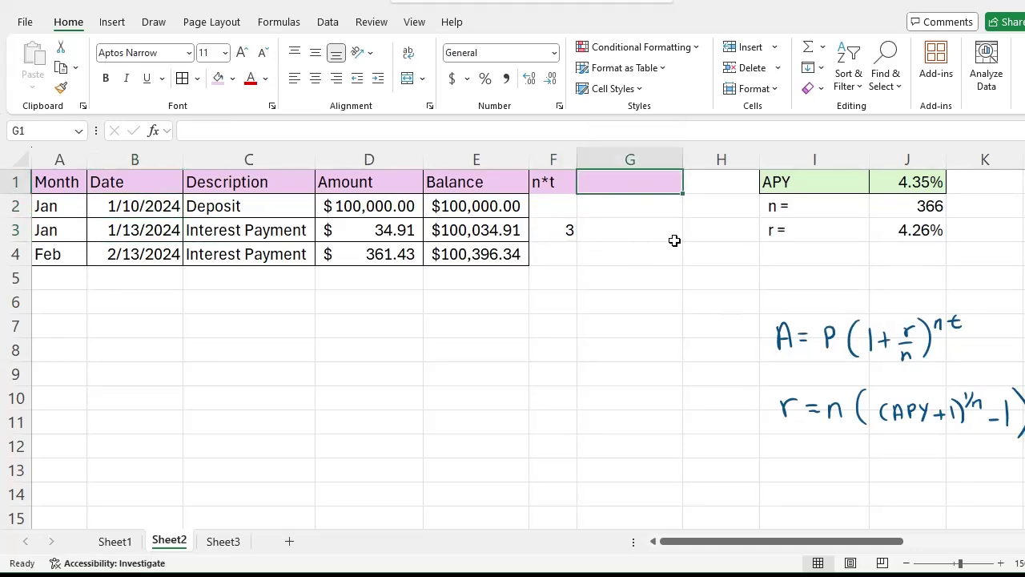
pyautogui.write('A')
pyautogui.click(672, 271)
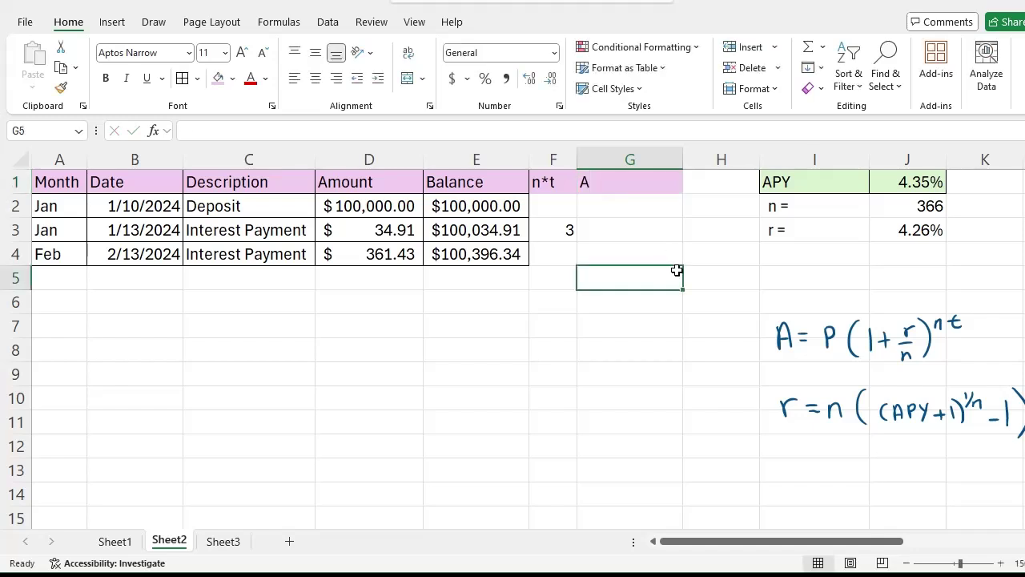
pyautogui.click(597, 230)
# Step: Set the header in G1 to "Balance"
pyautogui.click(585, 193)
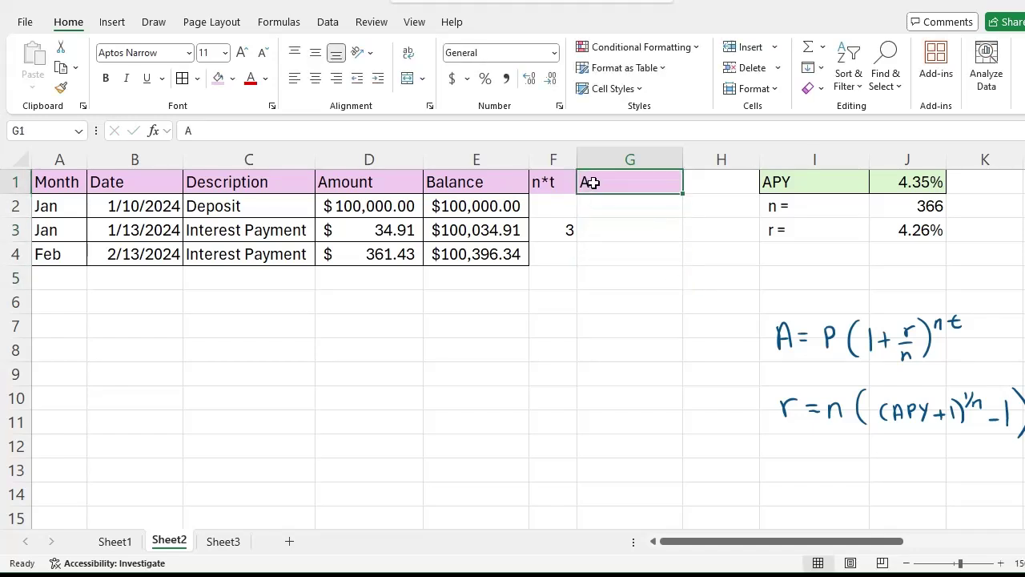
pyautogui.doubleClick(589, 183)
pyautogui.write('B')
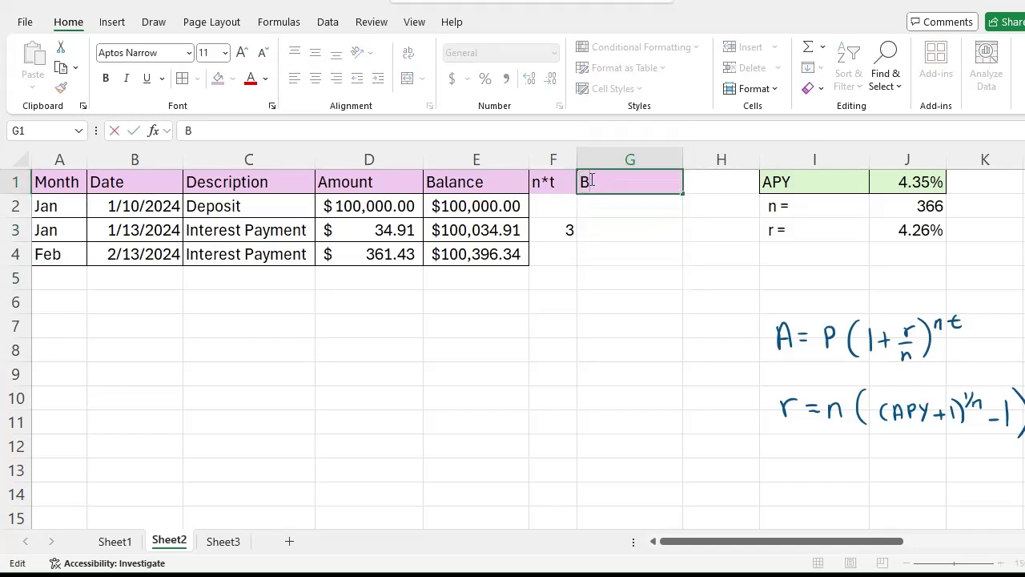
pyautogui.write('alance')
pyautogui.press('Return')
pyautogui.press('Return')
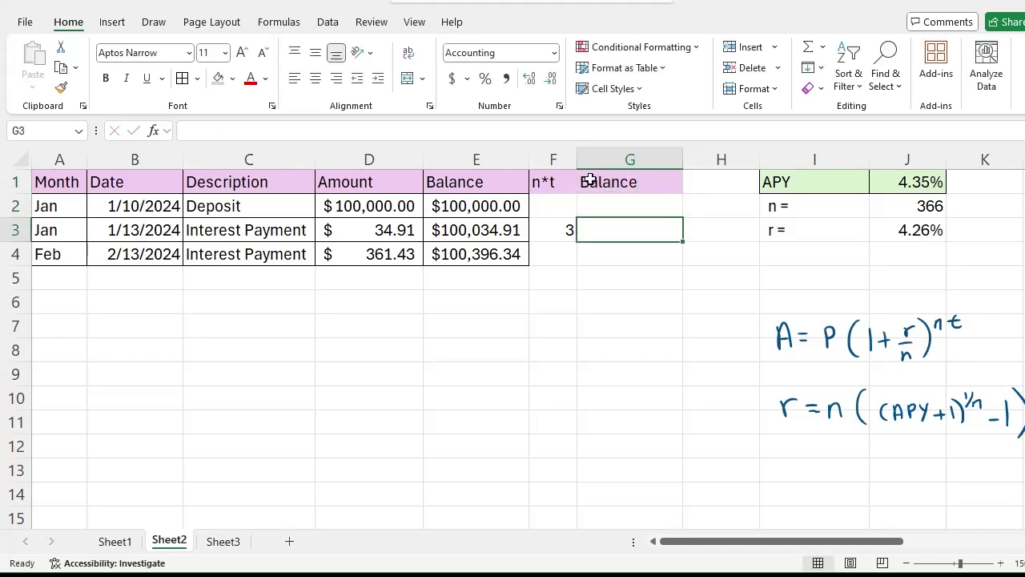
# Step: Calculate the compounded balance for the January interest payment in G3 with =E2*(1+J3/J2)^F3
pyautogui.write('=')
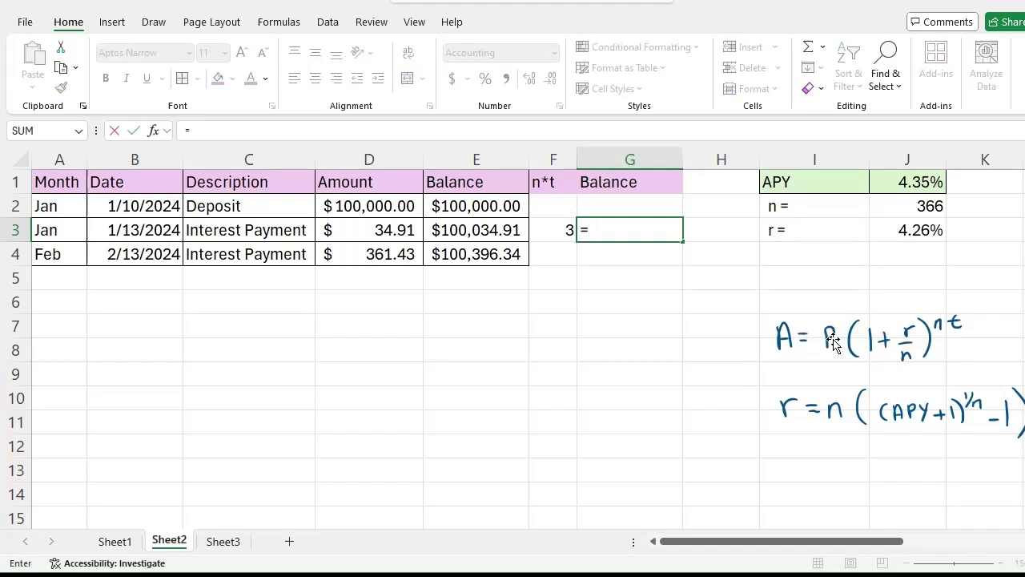
pyautogui.click(446, 207)
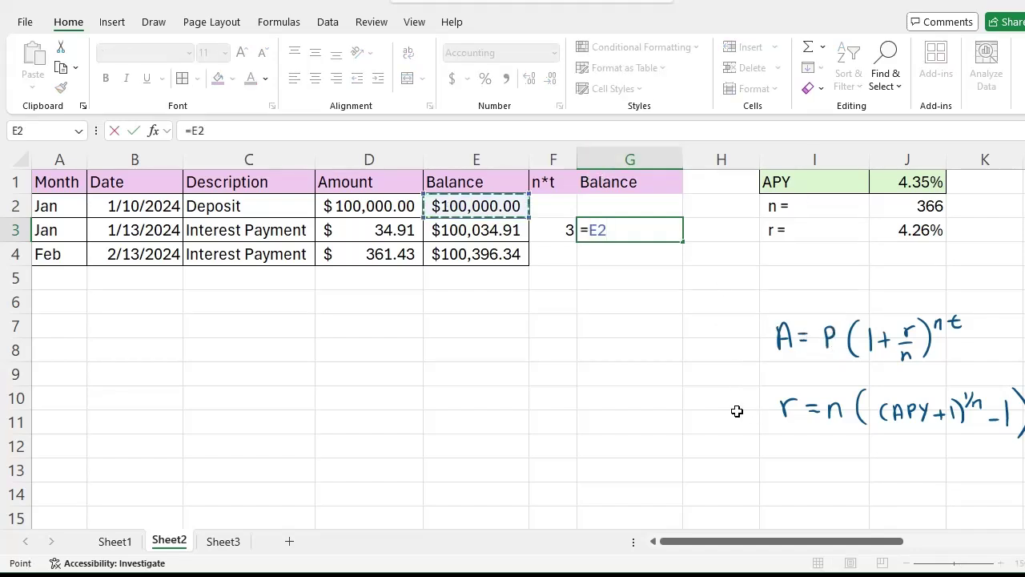
pyautogui.write('*')
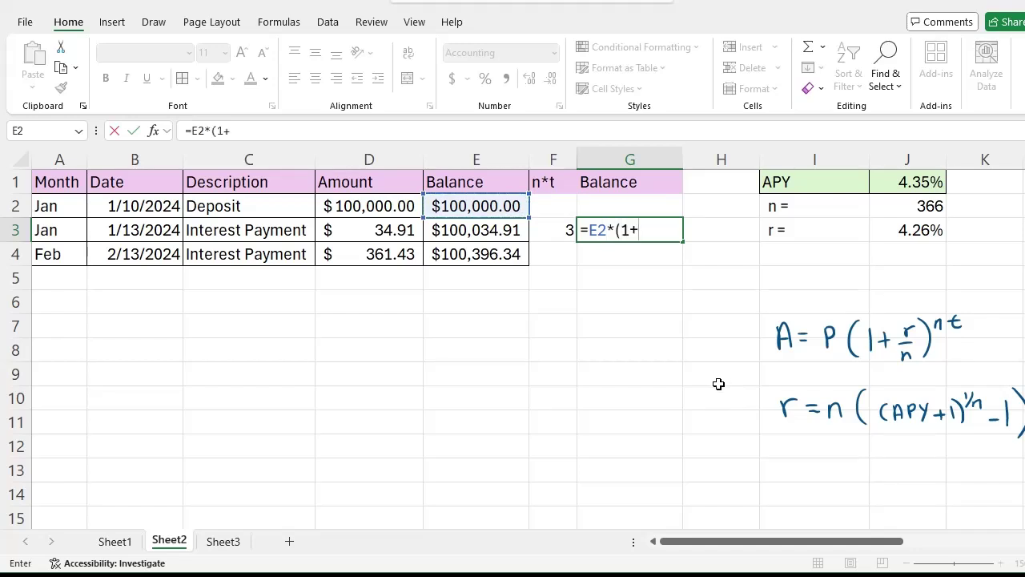
pyautogui.write('(1+')
pyautogui.click(925, 181)
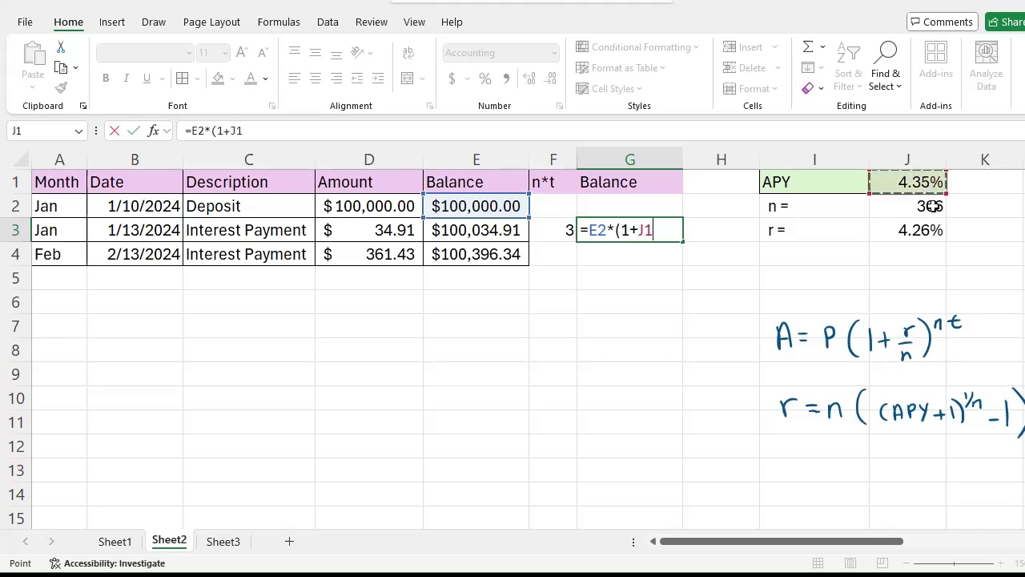
pyautogui.click(937, 228)
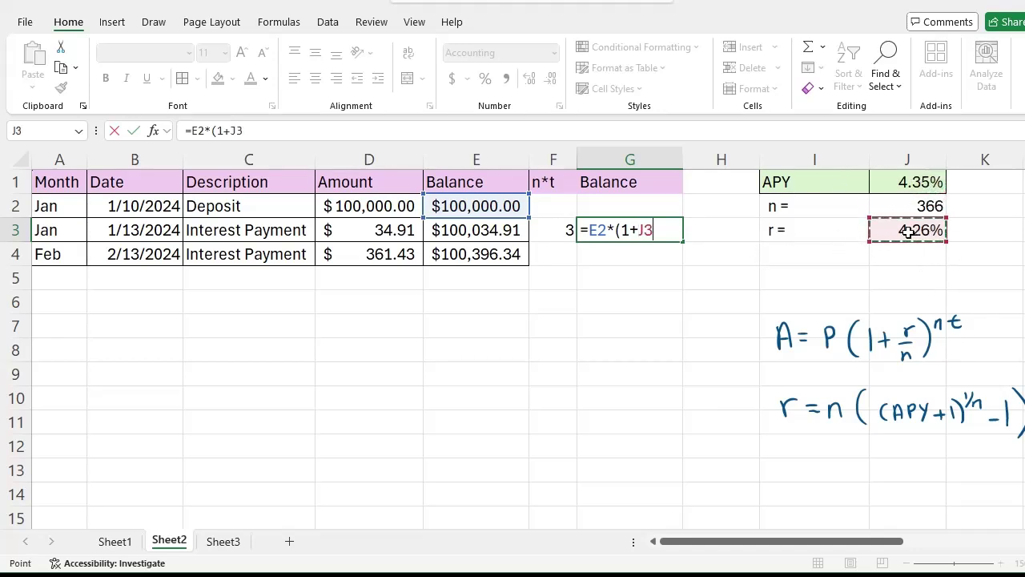
pyautogui.write('/')
pyautogui.click(903, 205)
pyautogui.write(')^')
pyautogui.click(564, 230)
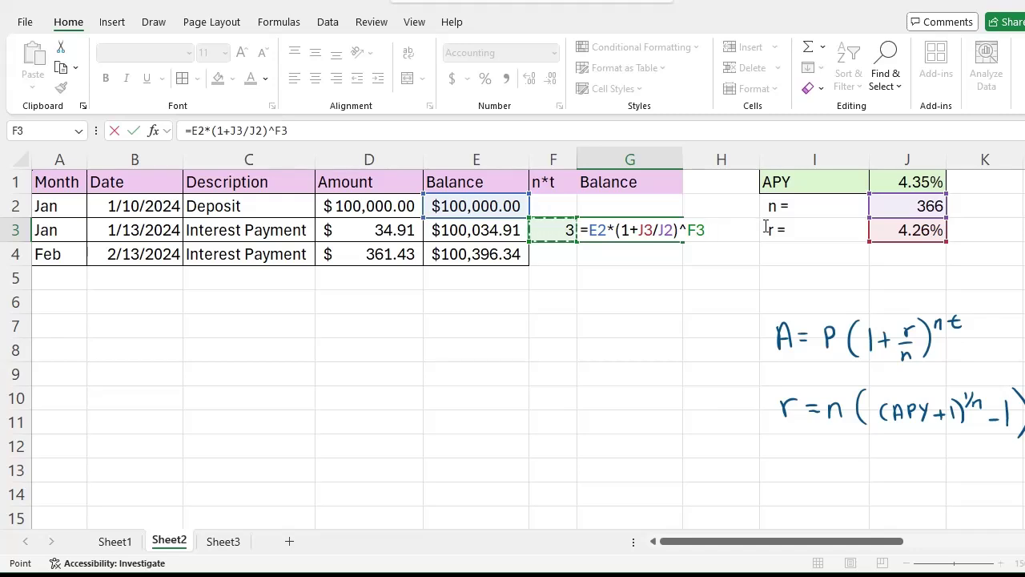
pyautogui.press('Return')
pyautogui.press('Up')
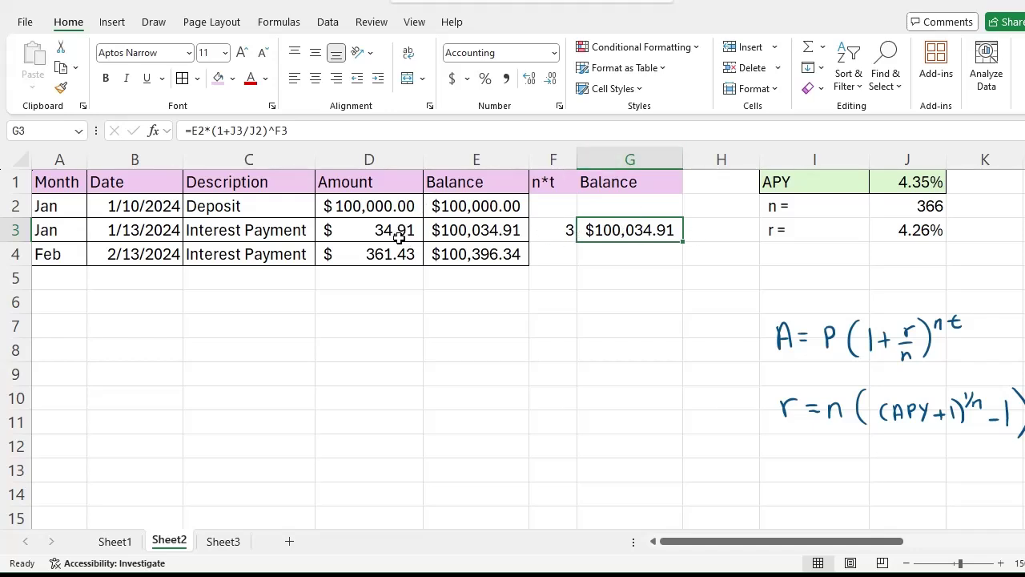
# Step: Insert a blank column between the n*t column and the calculated Balance column
pyautogui.click(635, 152)
pyautogui.rightClick(633, 154)
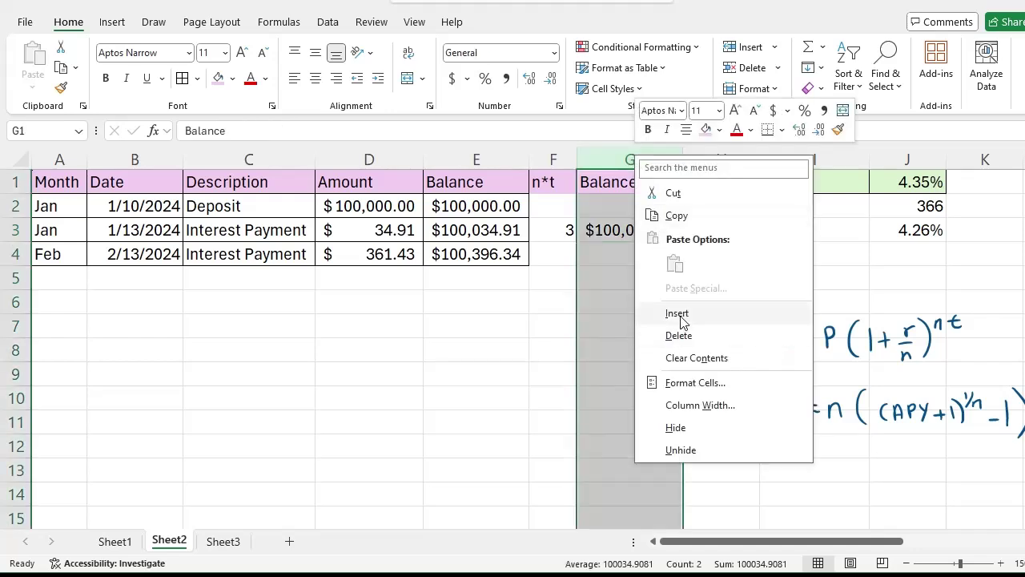
pyautogui.click(682, 314)
# Step: Enter the header "Interest" in G1 and widen column G slightly to fit it
pyautogui.click(612, 184)
pyautogui.write('A')
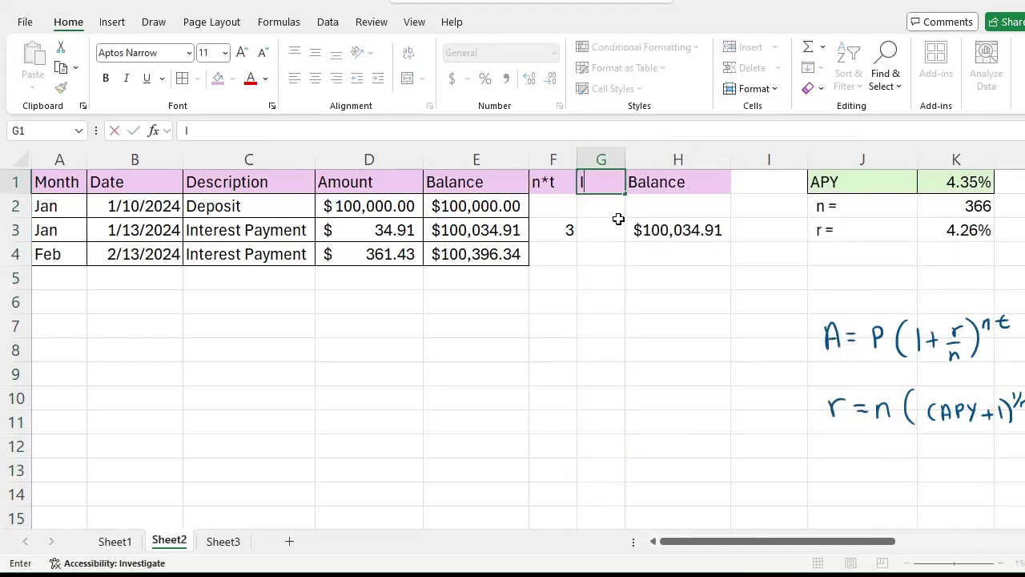
pyautogui.write('nterest')
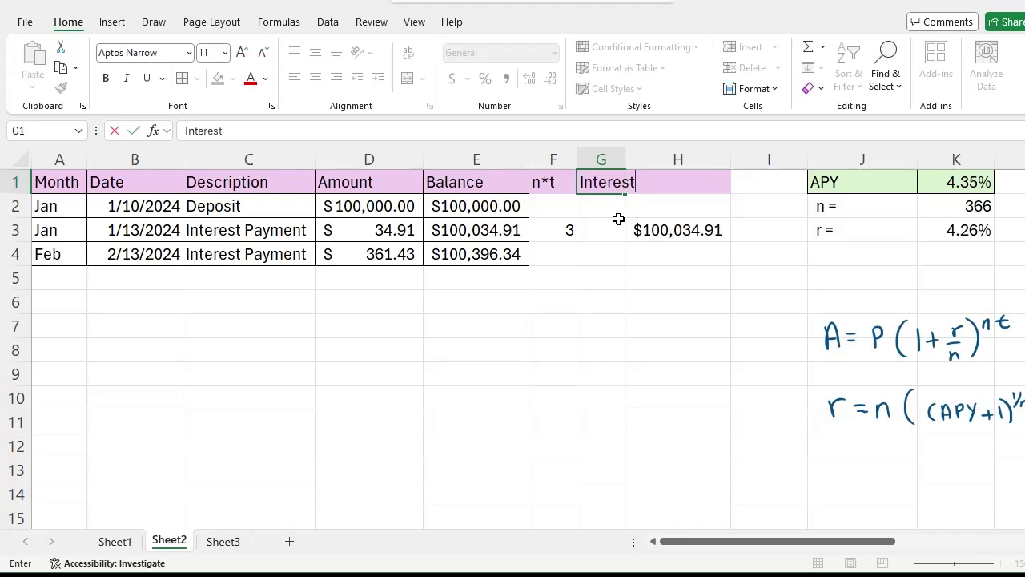
pyautogui.write(' Paym')
pyautogui.press('BackSpace')
pyautogui.press('BackSpace')
pyautogui.press('BackSpace')
pyautogui.press('BackSpace')
pyautogui.press('Return')
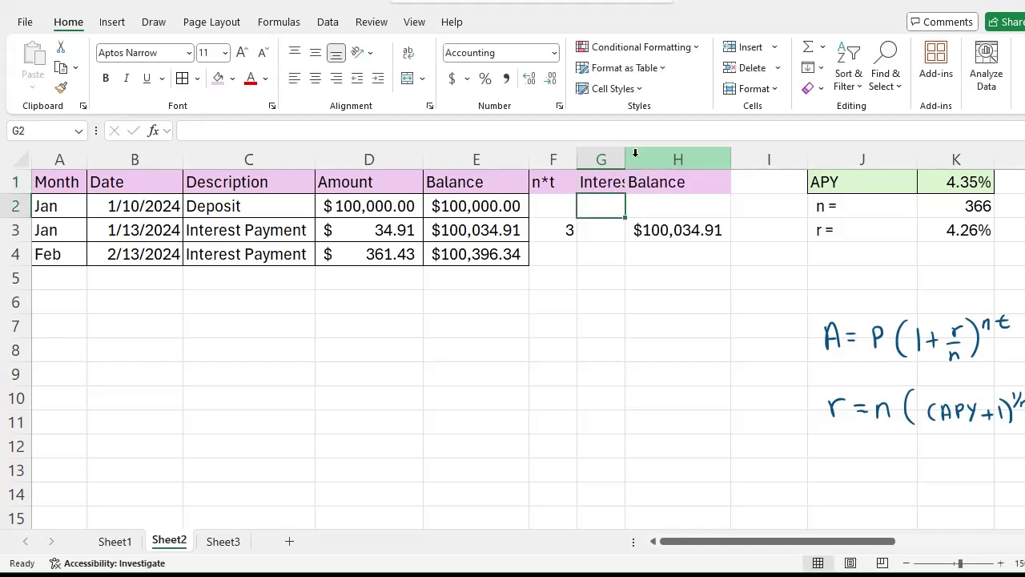
pyautogui.moveTo(629, 156); pyautogui.dragTo(637, 155)
# Step: Calculate the January interest in G3 with =H3-E2 and widen column G to fit the amount
pyautogui.click(632, 229)
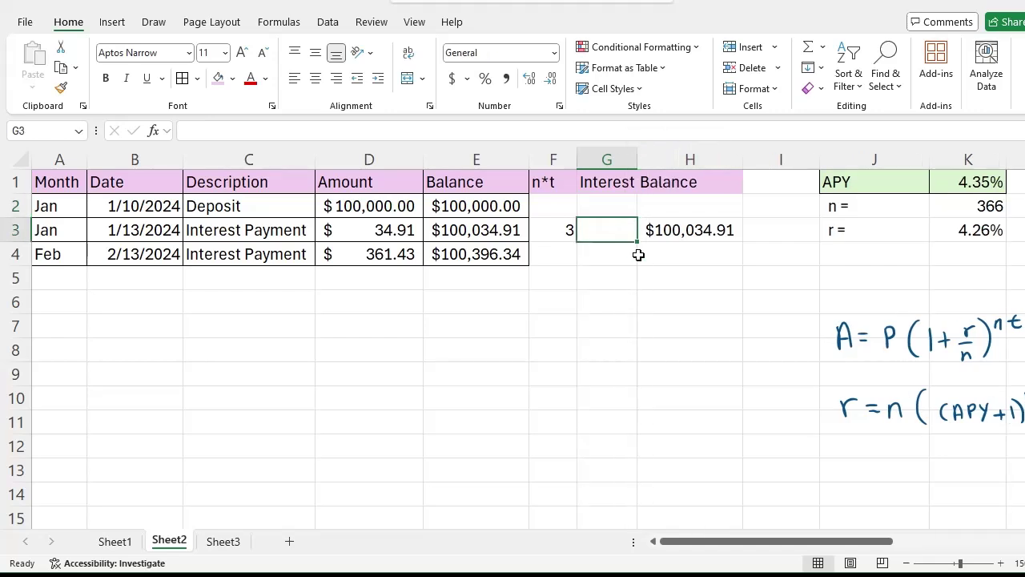
pyautogui.write('=')
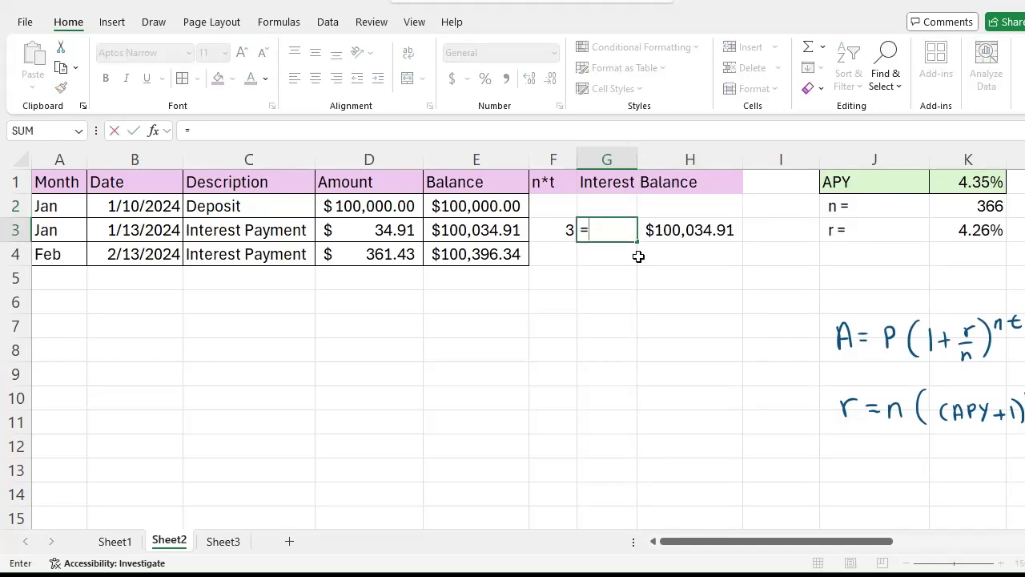
pyautogui.click(727, 230)
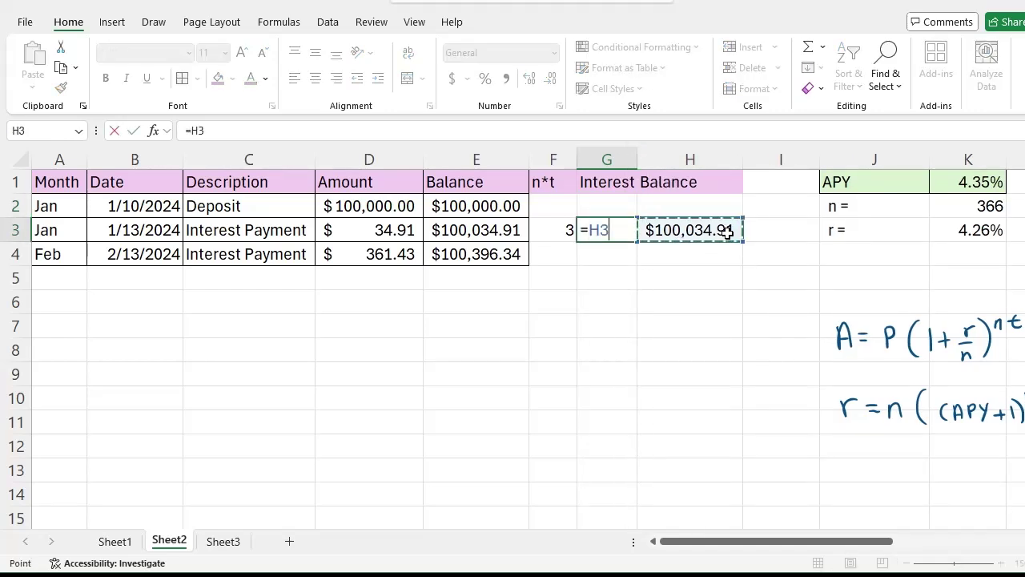
pyautogui.write('-')
pyautogui.click(490, 202)
pyautogui.press('Return')
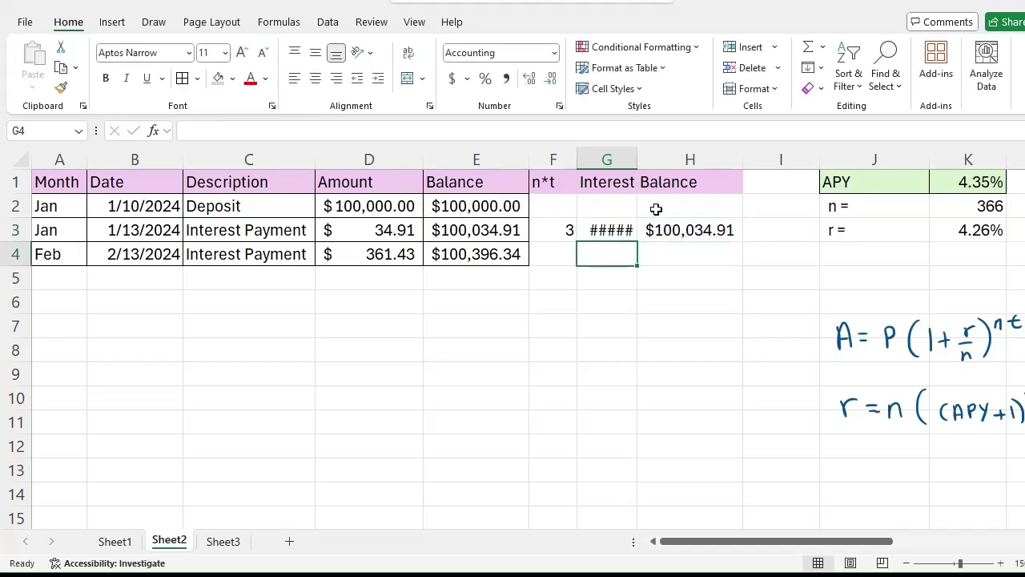
pyautogui.moveTo(638, 156); pyautogui.dragTo(669, 153)
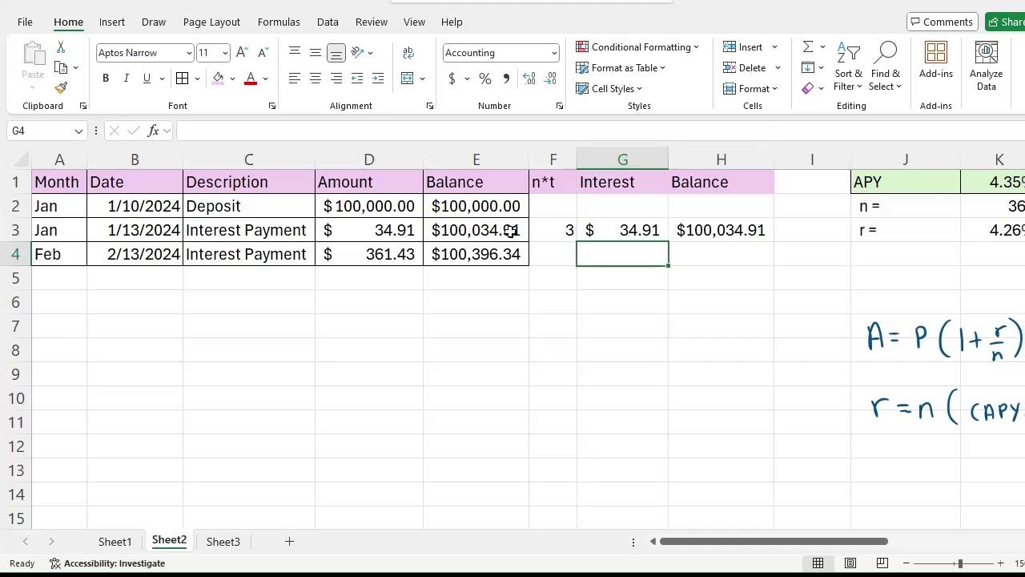
pyautogui.click(642, 233)
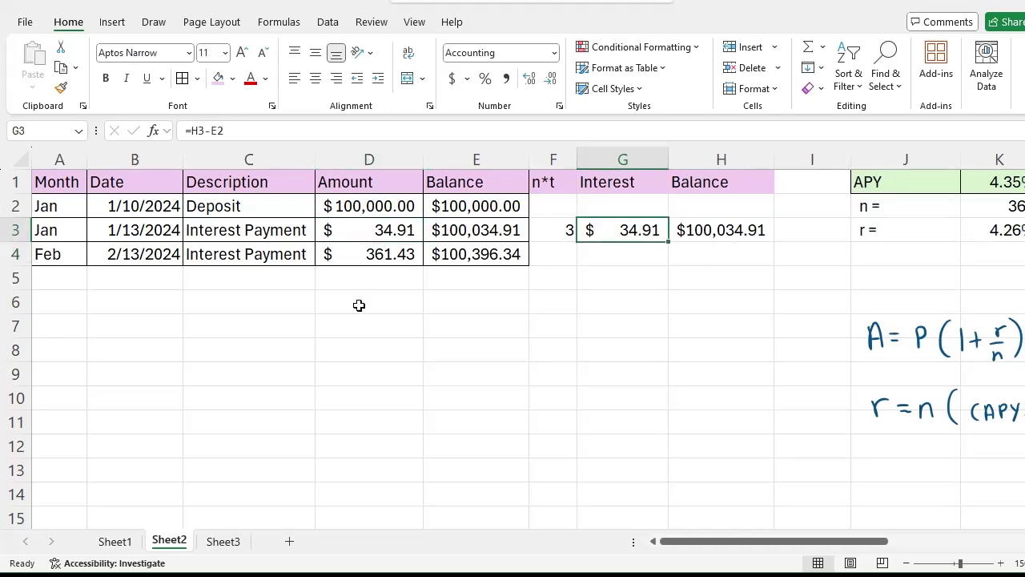
# Step: Calculate the number of days for the February interest payment in F4 with =B4-B3
pyautogui.click(555, 254)
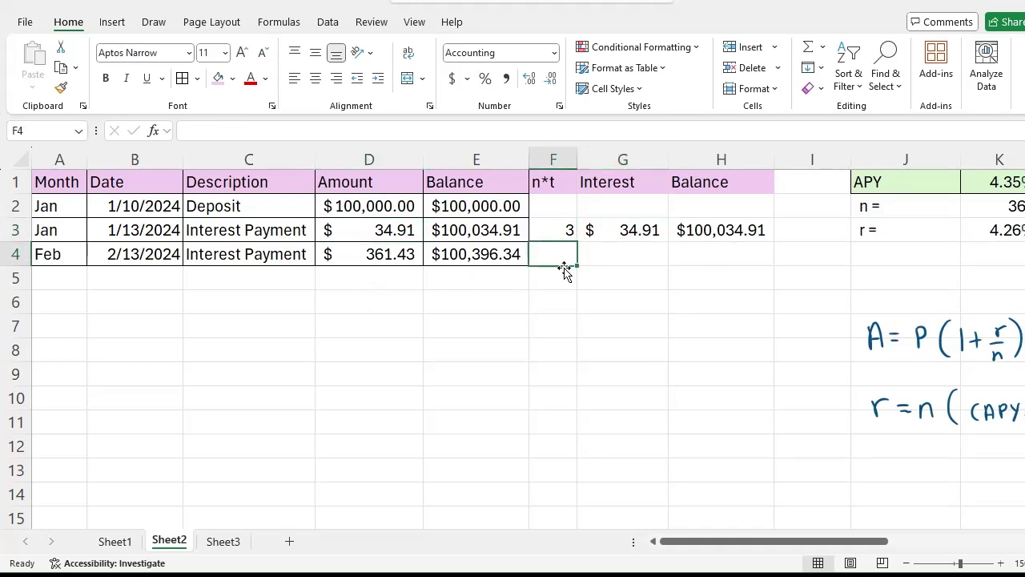
pyautogui.write('=')
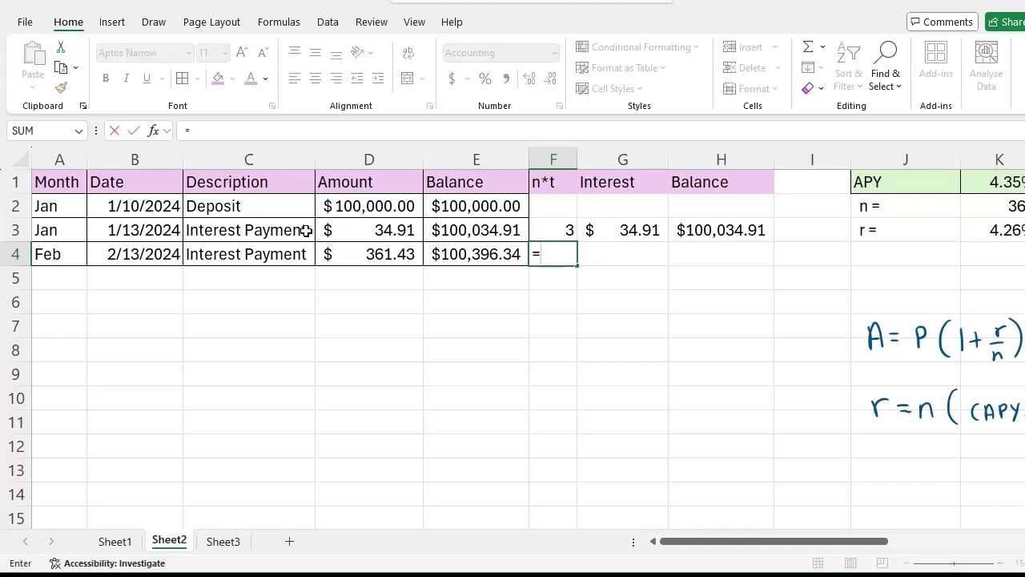
pyautogui.click(116, 256)
pyautogui.write('-')
pyautogui.click(152, 229)
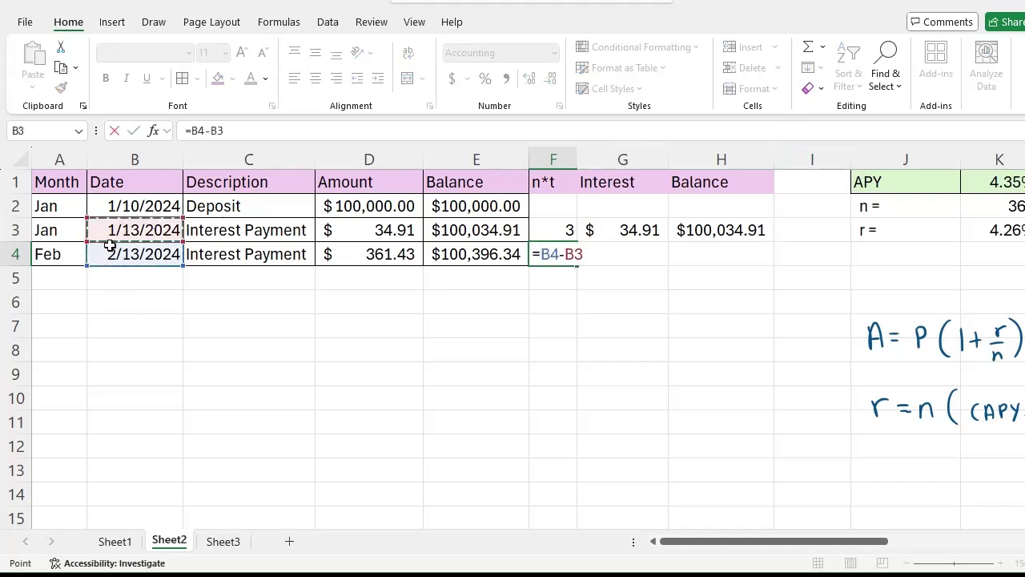
pyautogui.press('Return')
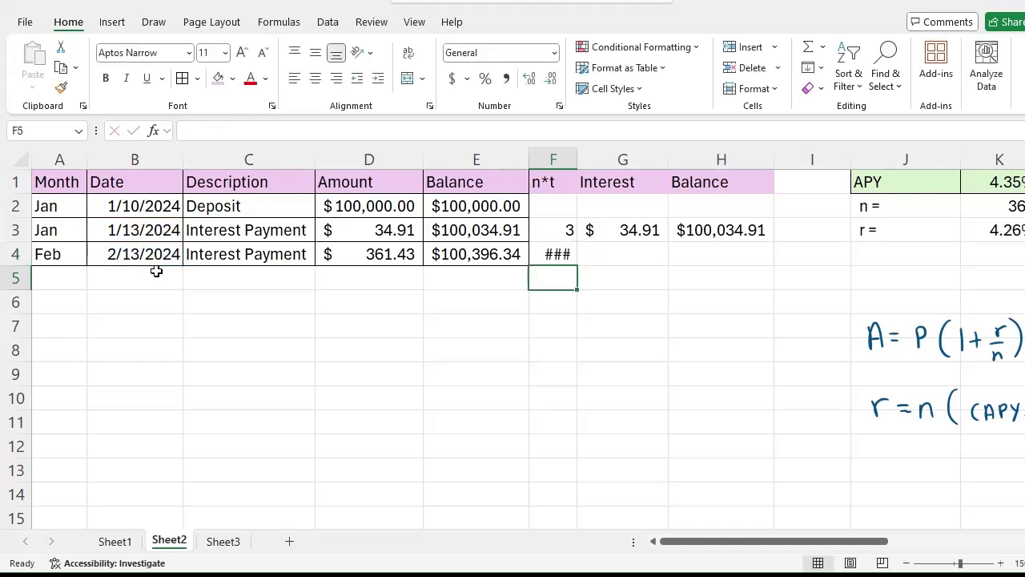
# Step: Format F3:F14 with the General number format and adjust column F to a narrow width that fits the day counts
pyautogui.moveTo(578, 156); pyautogui.dragTo(607, 156)
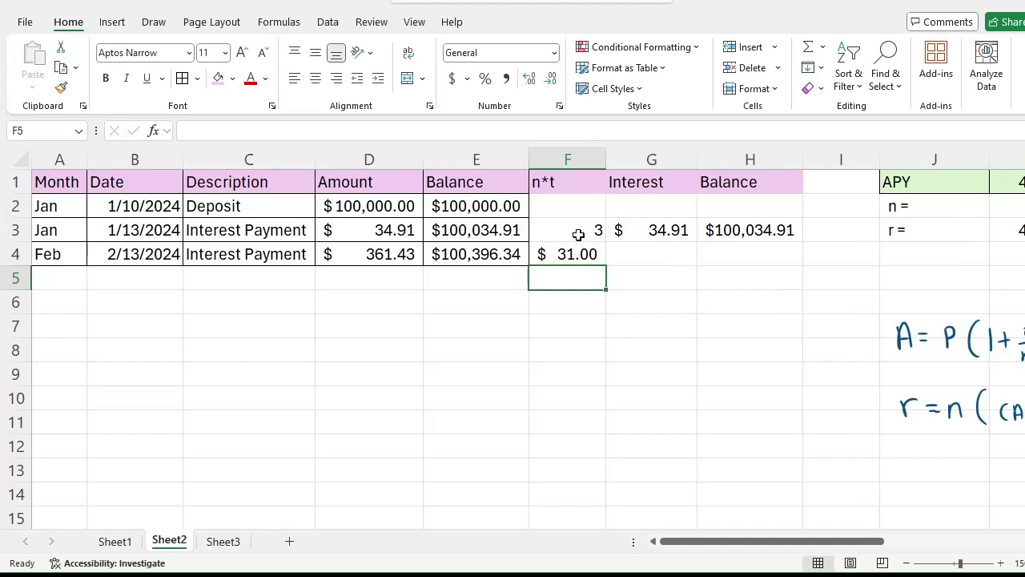
pyautogui.moveTo(578, 235); pyautogui.dragTo(591, 495)
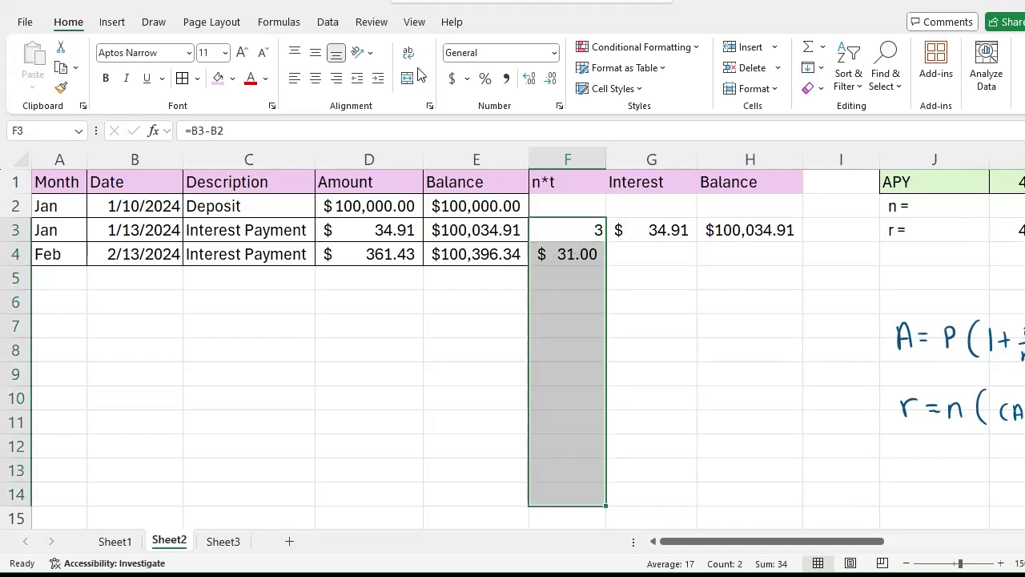
pyautogui.click(559, 106)
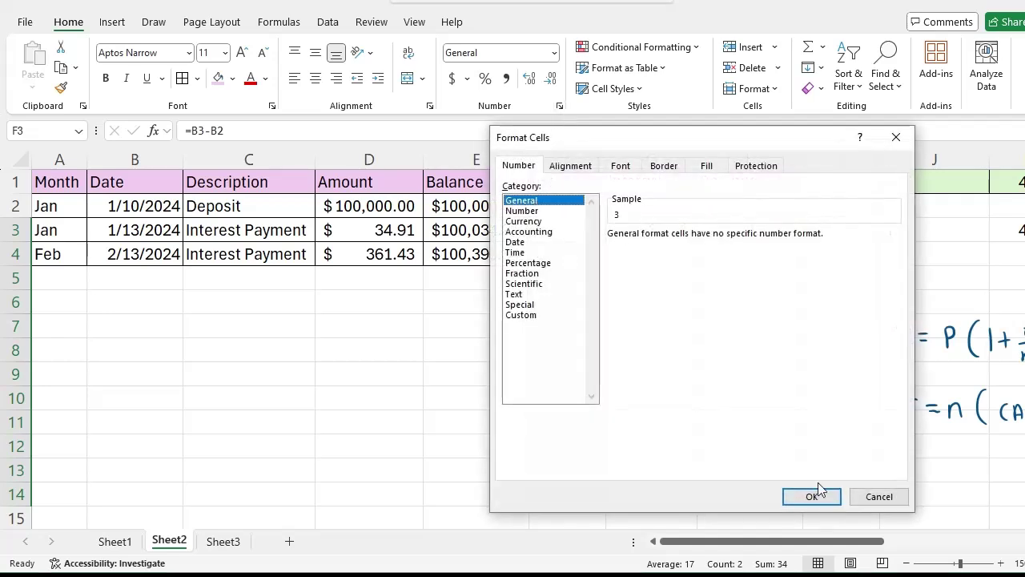
pyautogui.click(814, 495)
pyautogui.click(664, 329)
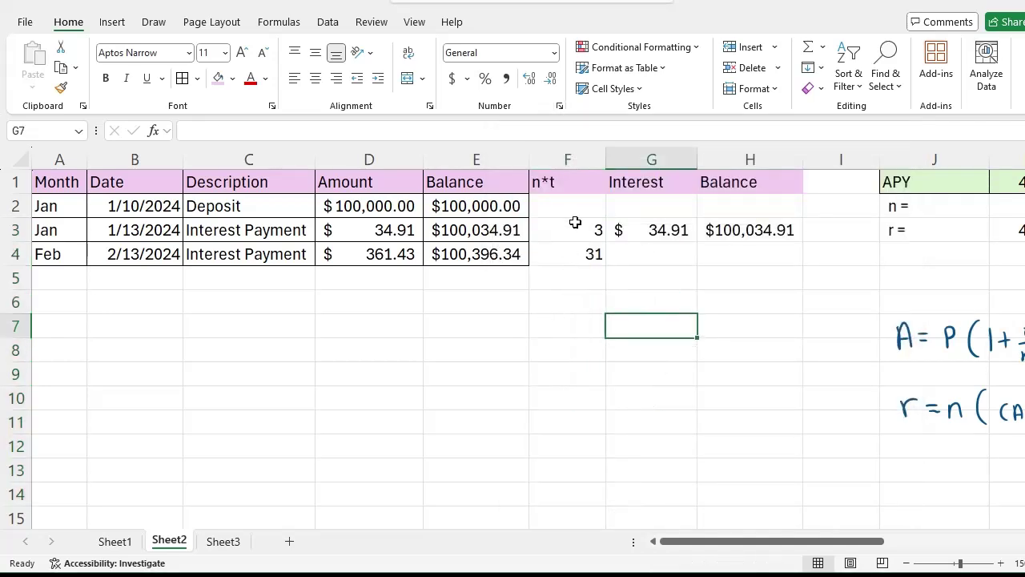
pyautogui.moveTo(606, 159); pyautogui.dragTo(581, 159)
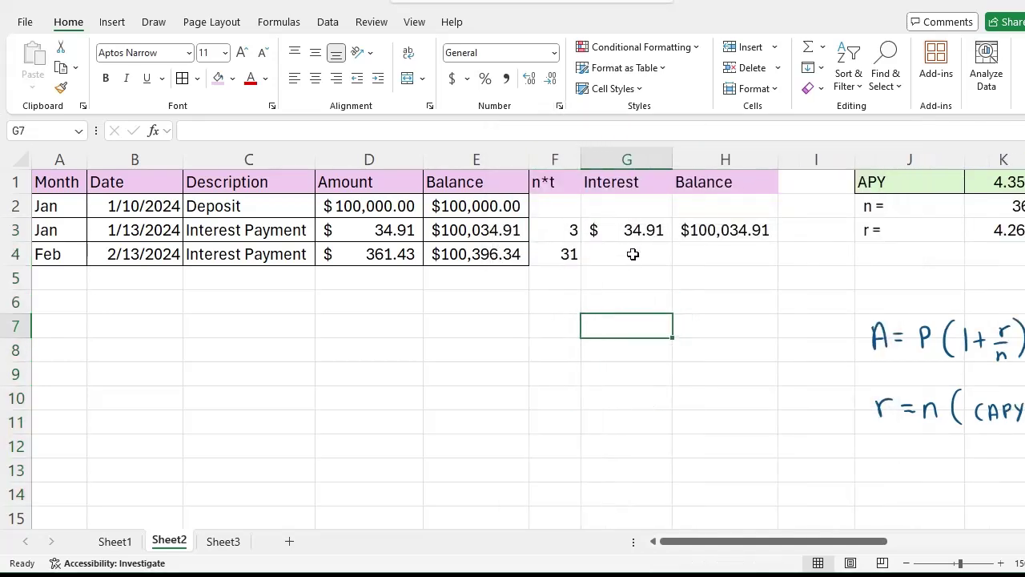
# Step: Calculate the February balance in H4 with =H3*(1+K3/K2)^F4 and compare it with the recorded balance in E4
pyautogui.click(633, 252)
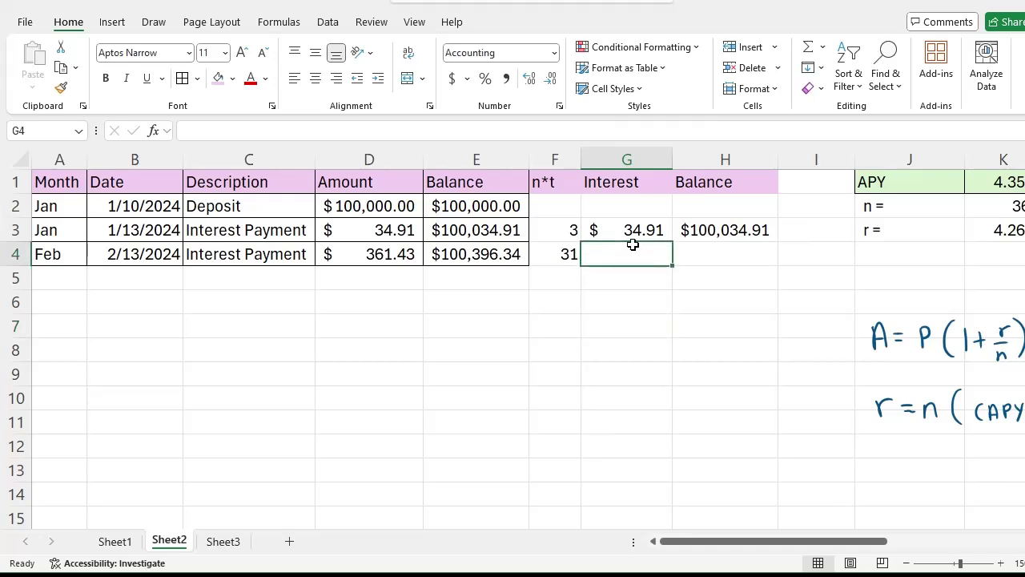
pyautogui.press('Right')
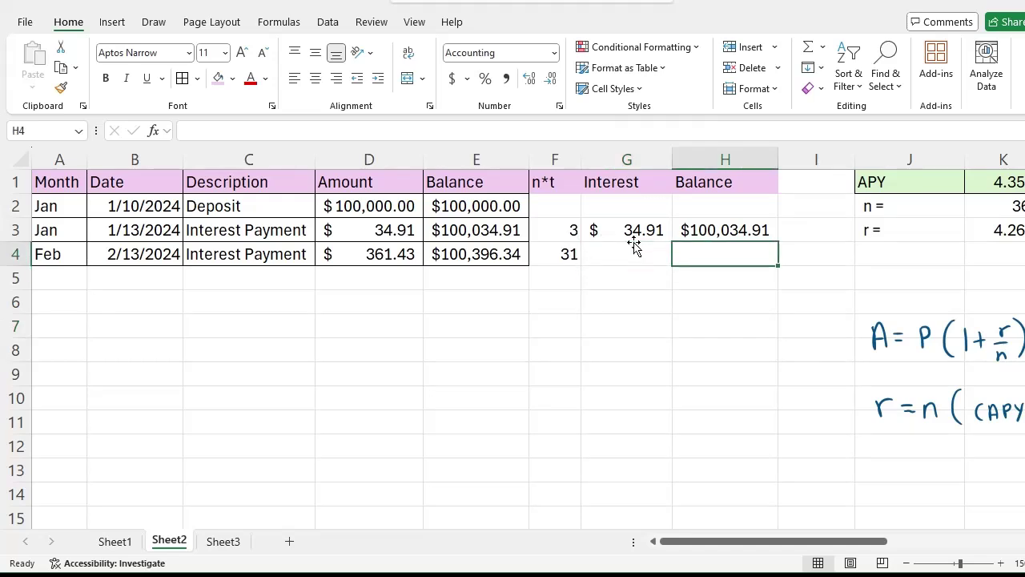
pyautogui.write('=')
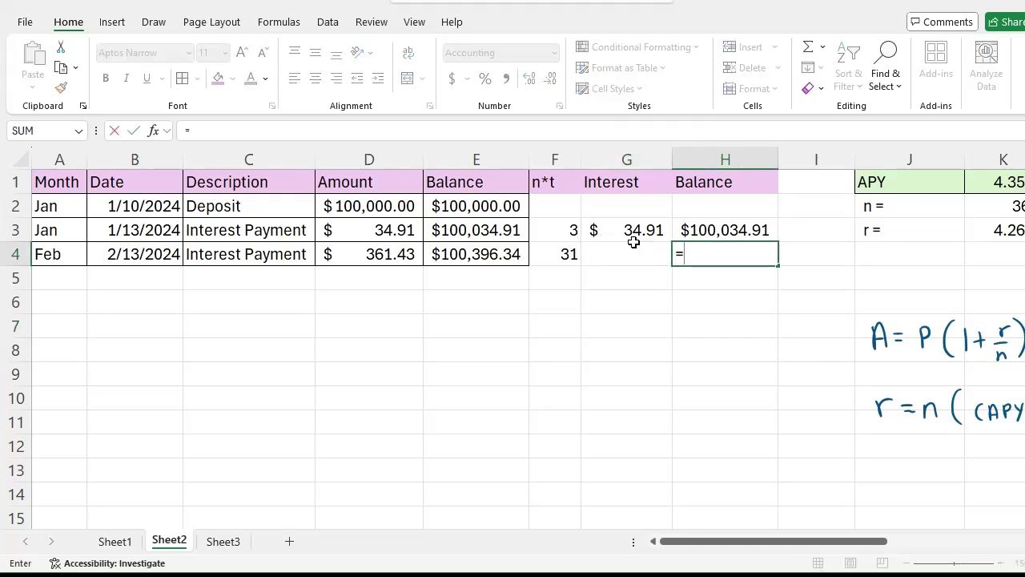
pyautogui.moveTo(801, 542); pyautogui.dragTo(824, 542)
pyautogui.click(668, 229)
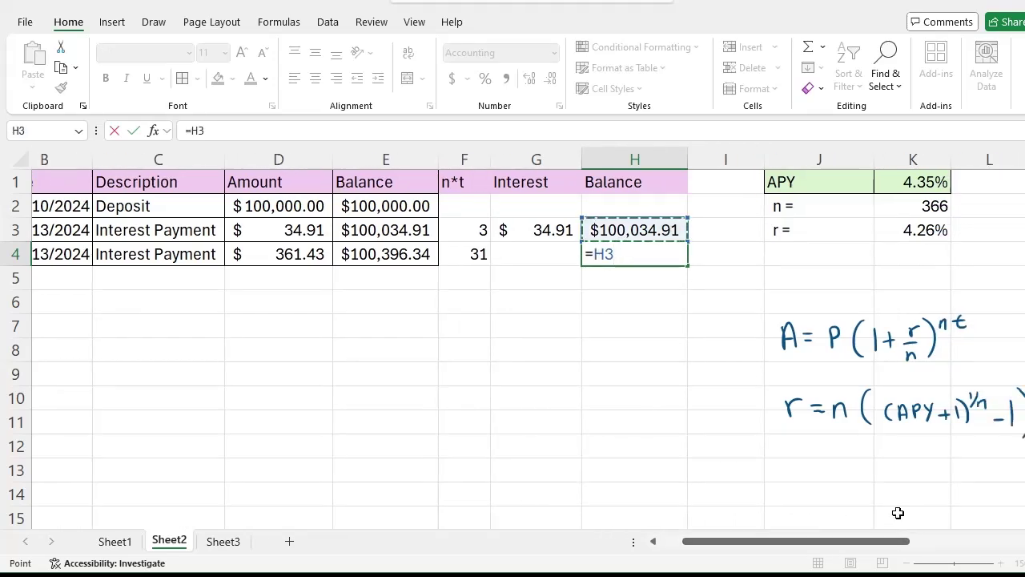
pyautogui.write('*')
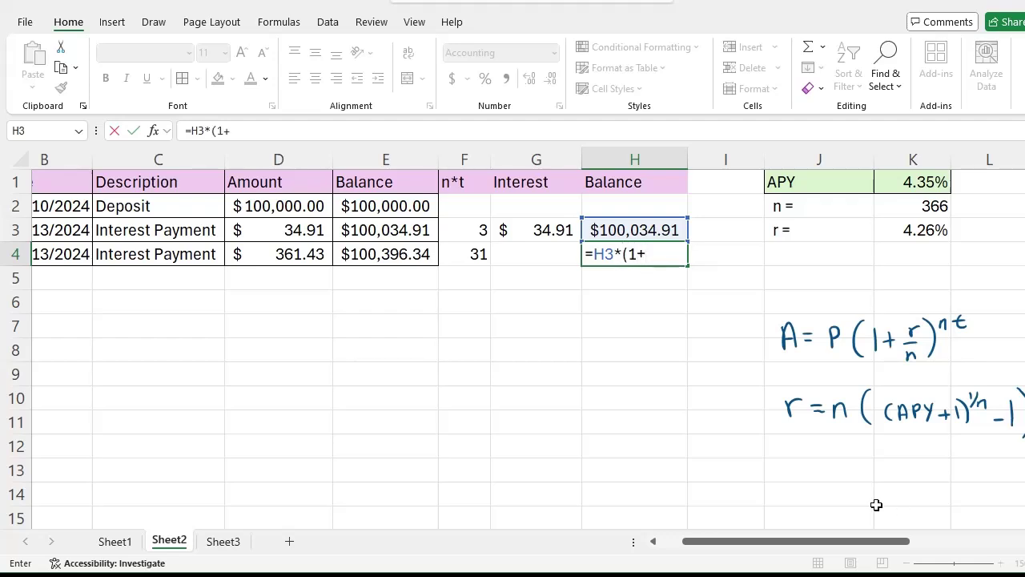
pyautogui.write('(1+')
pyautogui.click(937, 228)
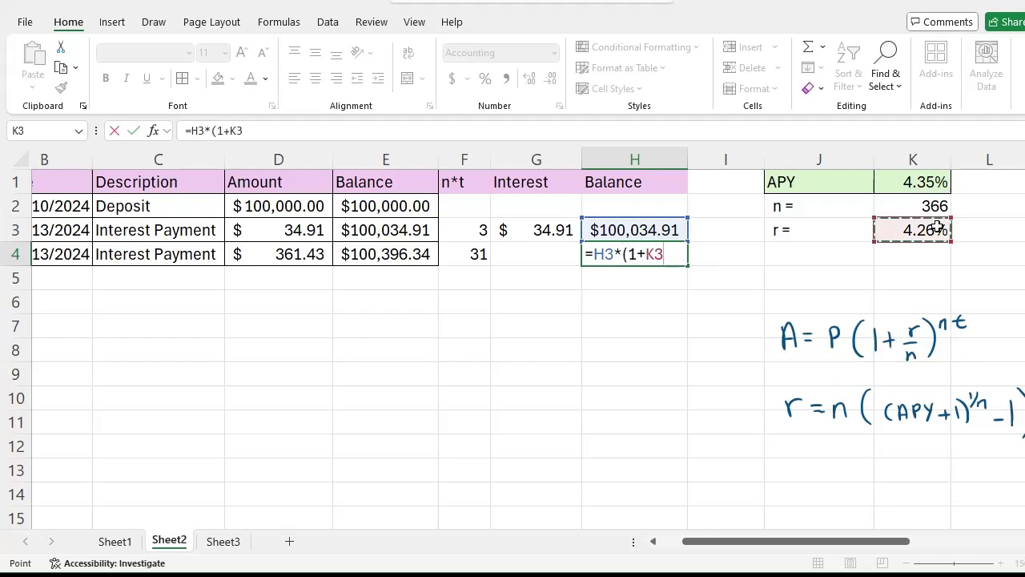
pyautogui.write('/')
pyautogui.click(935, 206)
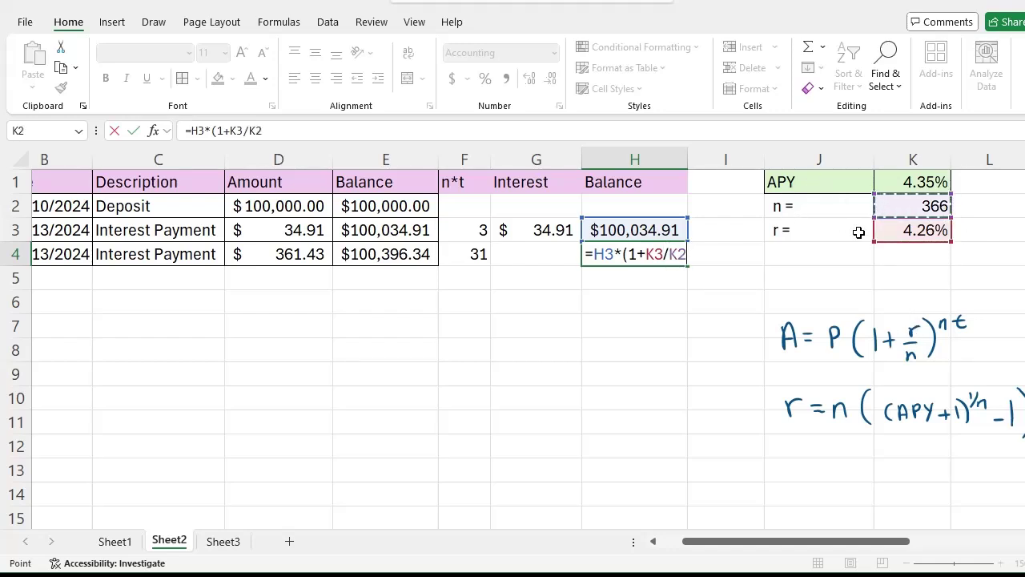
pyautogui.write(')^')
pyautogui.click(473, 254)
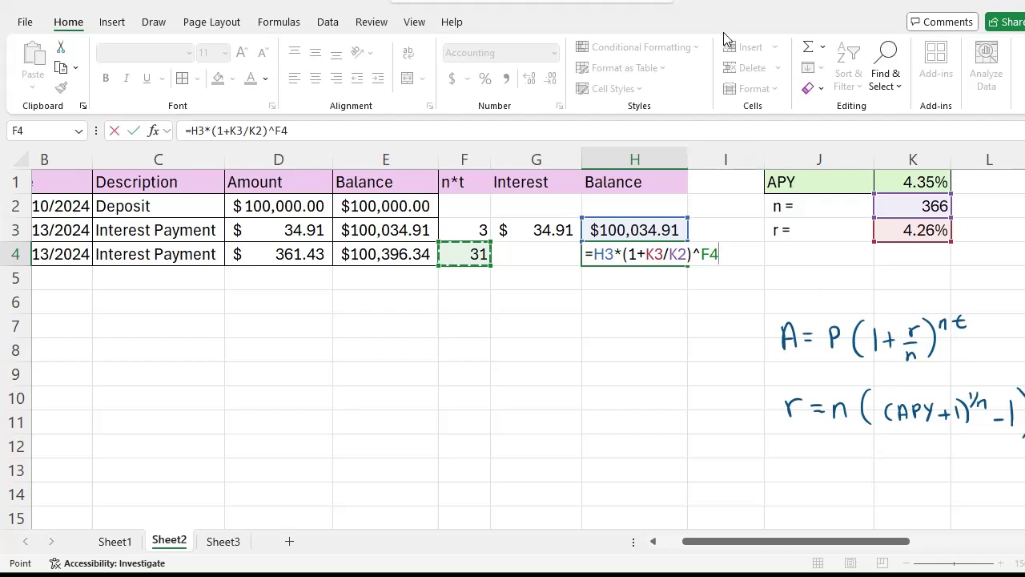
pyautogui.press('Return')
pyautogui.click(637, 254)
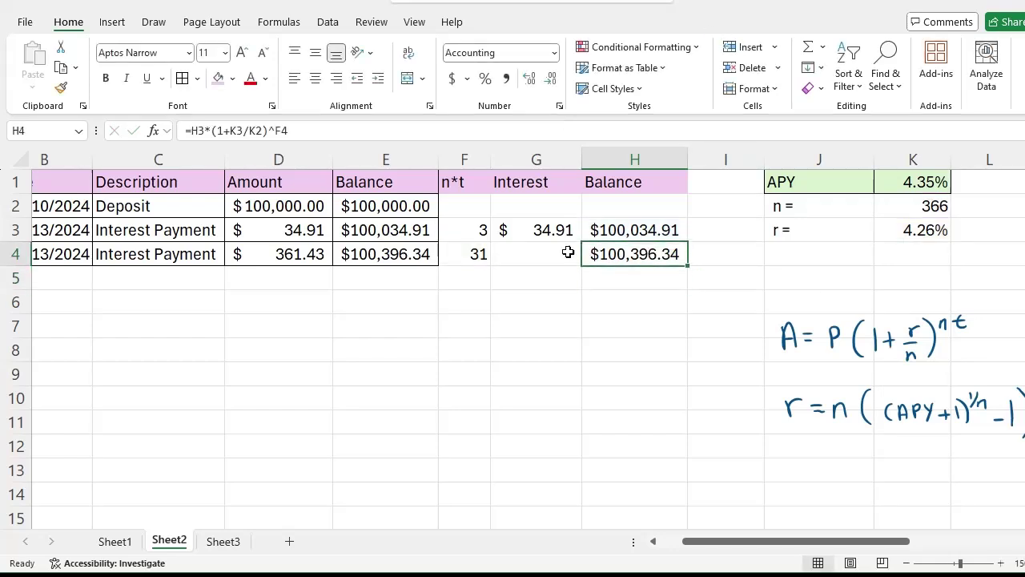
pyautogui.click(405, 254)
pyautogui.click(638, 256)
# Step: Calculate the February interest in G4 with =H4-H3
pyautogui.click(549, 256)
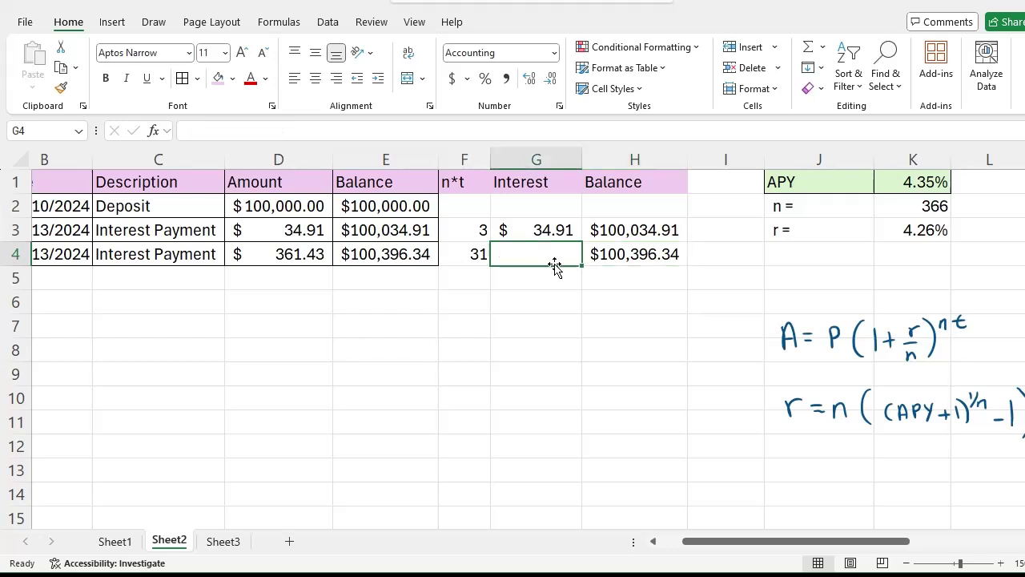
pyautogui.write('=')
pyautogui.press('Right')
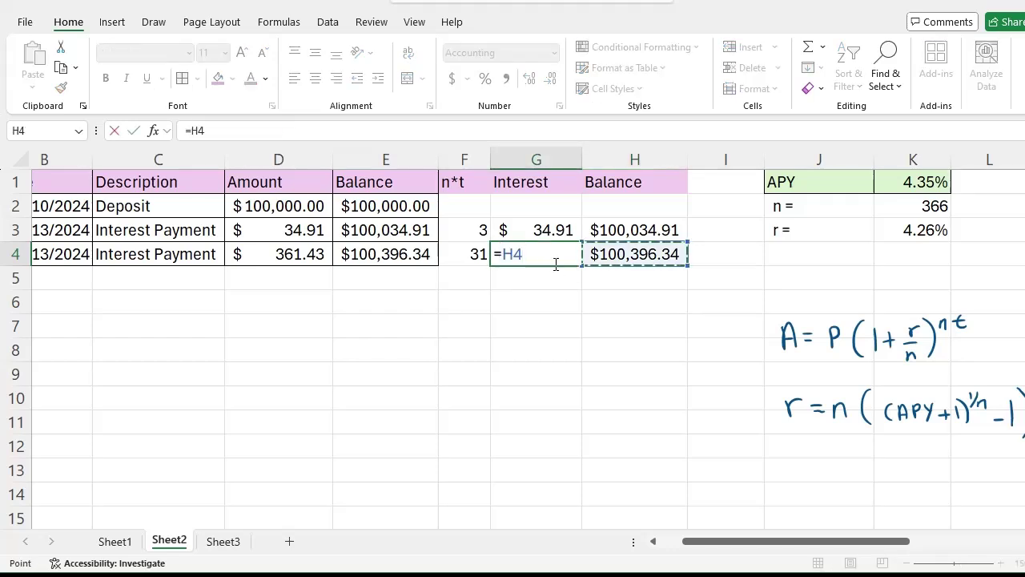
pyautogui.write('-')
pyautogui.press('Up')
pyautogui.press('Right')
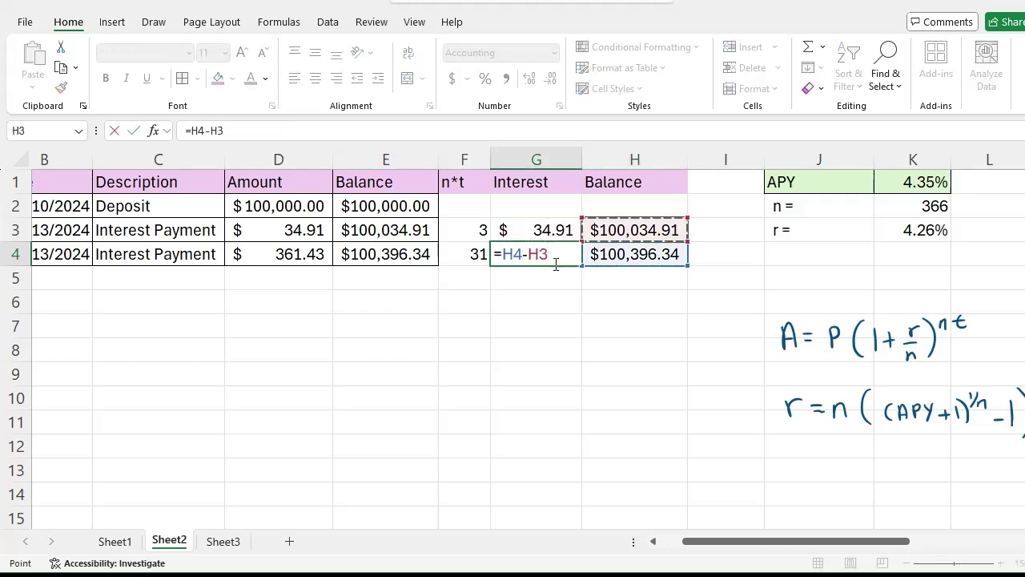
pyautogui.press('Return')
# Step: Compare the calculated February interest in G4 with the recorded interest payment in D4
pyautogui.click(559, 258)
pyautogui.moveTo(559, 265); pyautogui.dragTo(317, 273)
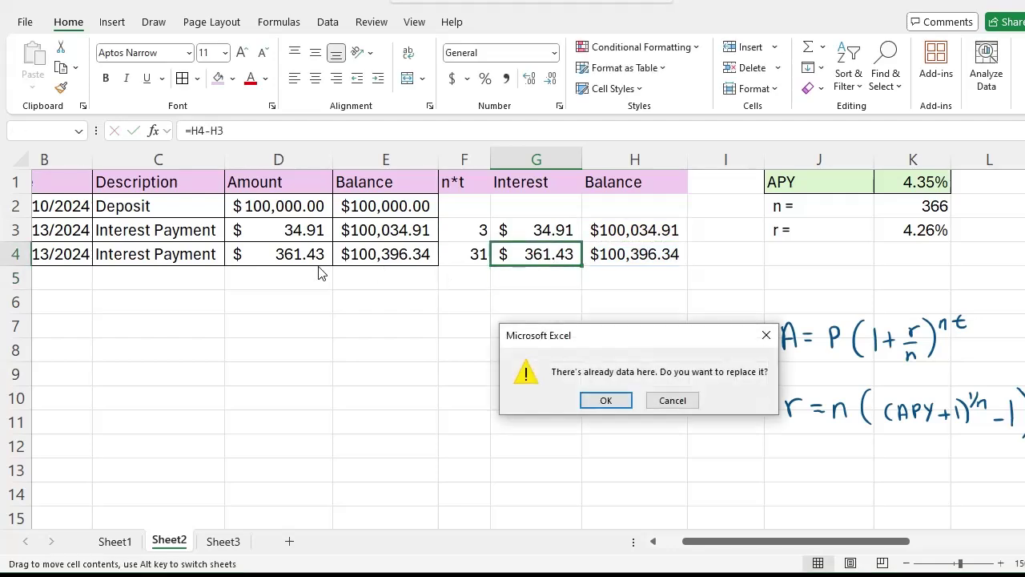
pyautogui.click(767, 335)
pyautogui.click(517, 345)
pyautogui.click(324, 255)
pyautogui.click(519, 254)
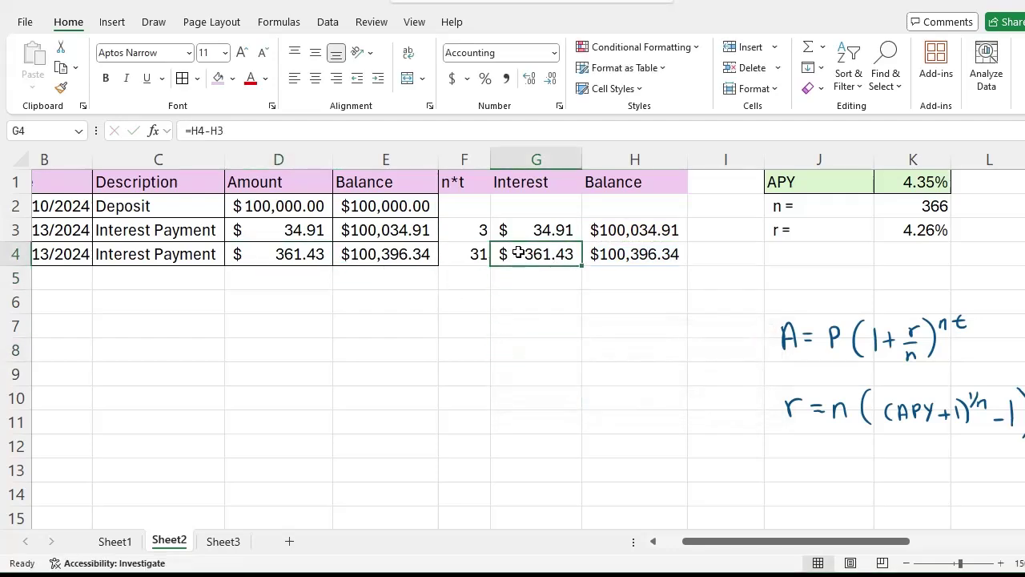
# Step: Extend the months and dates from A3:B4 down to row 14, through Dec and 12/13/2024
pyautogui.moveTo(746, 542); pyautogui.dragTo(707, 543)
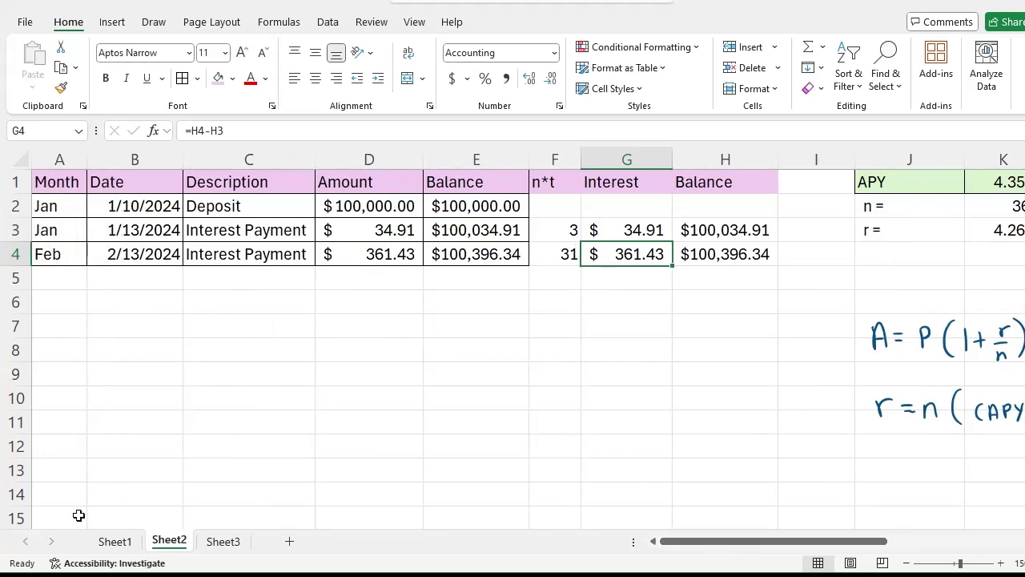
pyautogui.moveTo(55, 230); pyautogui.dragTo(152, 254)
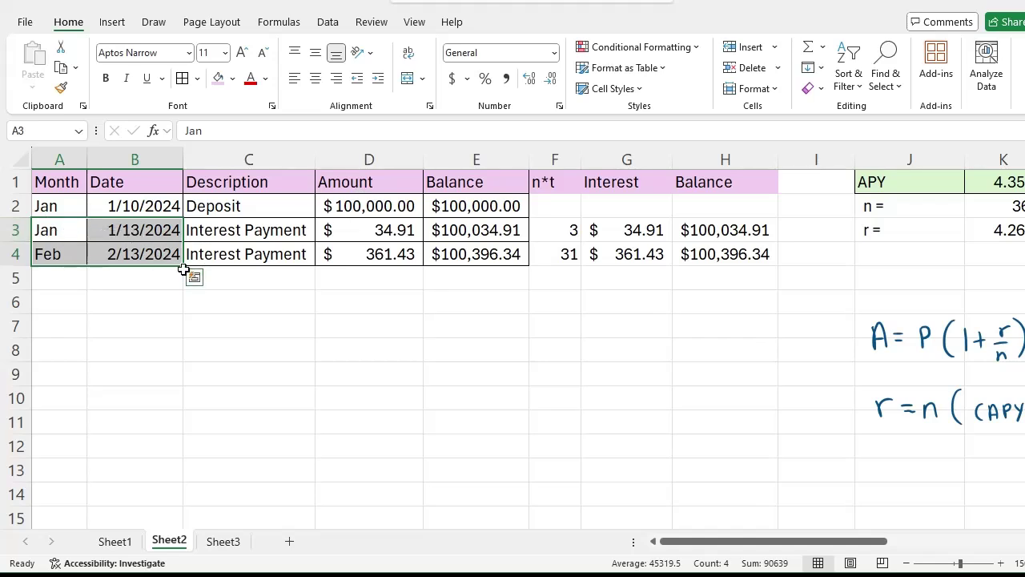
pyautogui.moveTo(182, 265); pyautogui.dragTo(181, 507)
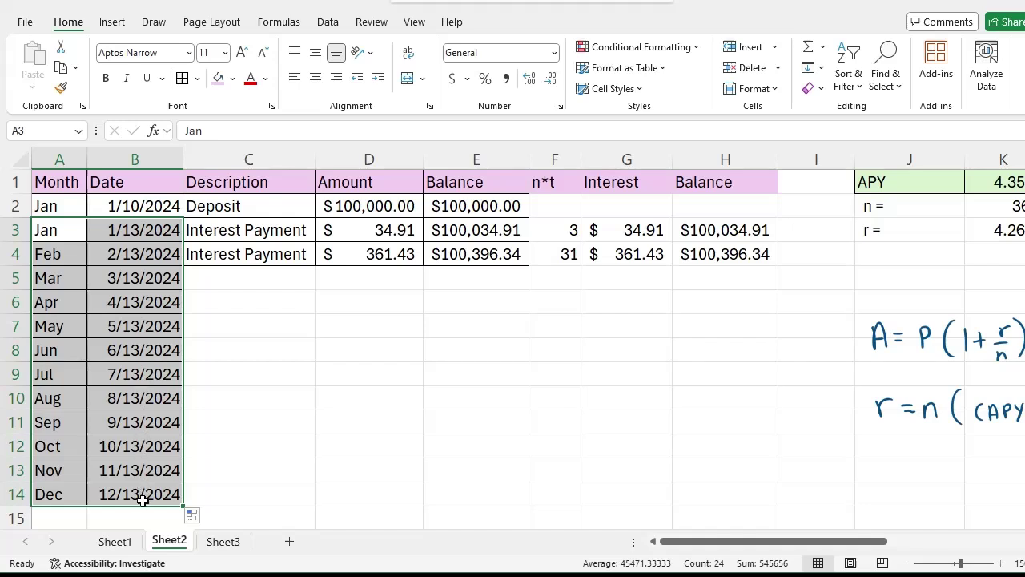
pyautogui.click(620, 311)
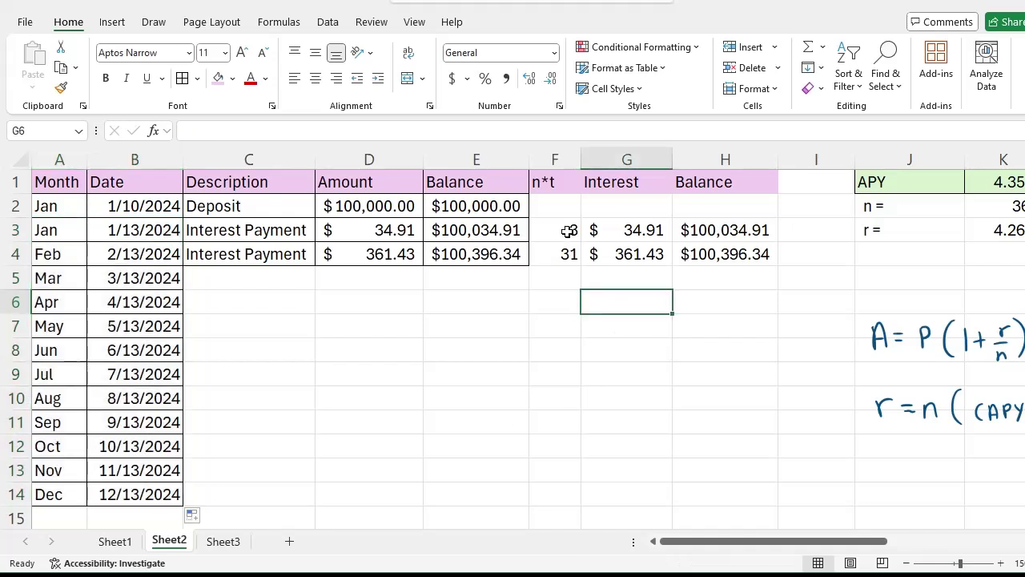
# Step: Fill the n*t day-count formula from F3:F4 down to F14 and check the formula in the December row
pyautogui.moveTo(568, 230); pyautogui.dragTo(571, 253)
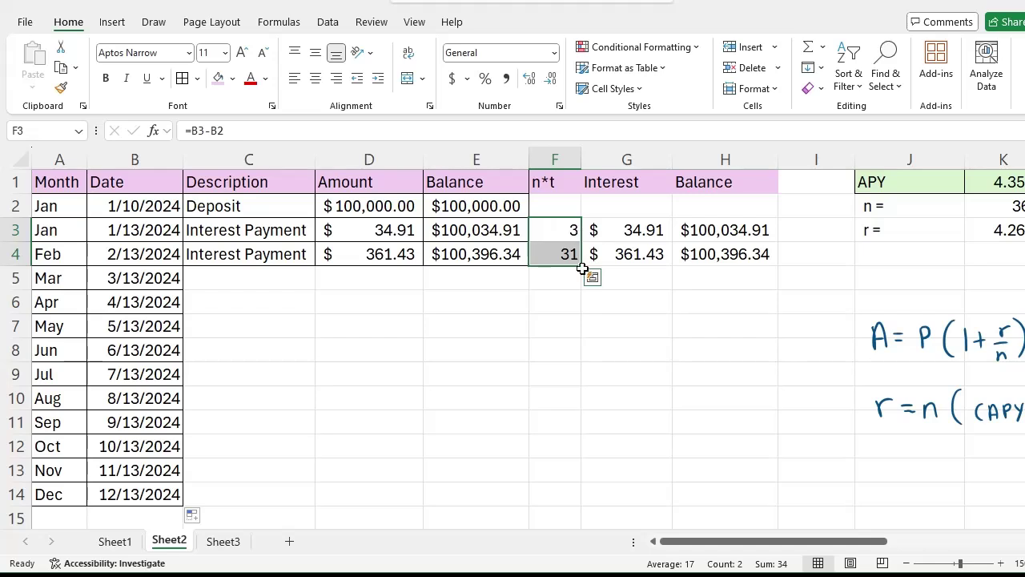
pyautogui.moveTo(583, 265); pyautogui.dragTo(585, 513)
pyautogui.doubleClick(579, 494)
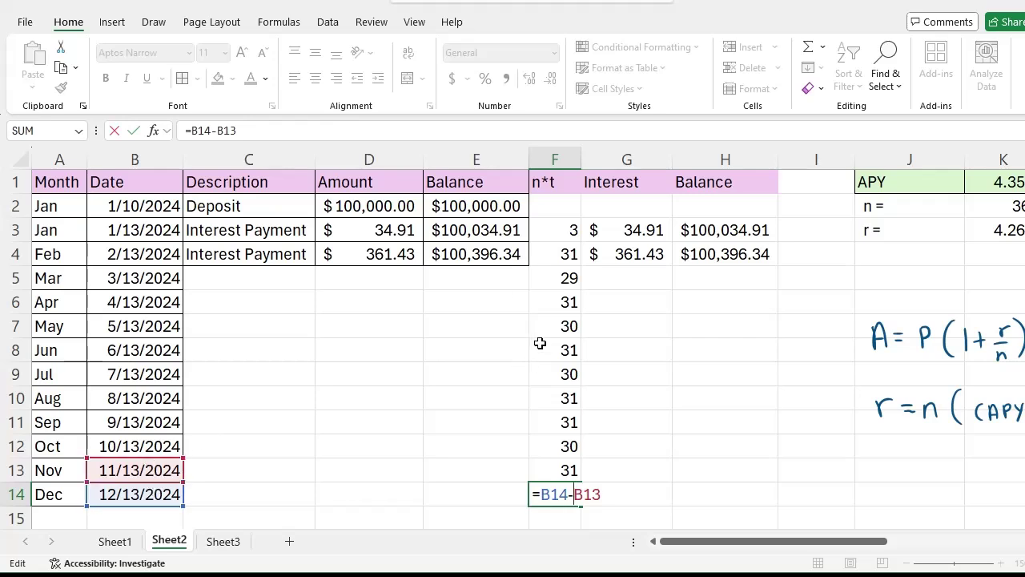
pyautogui.press('Return')
pyautogui.scroll(1, 597, 366)
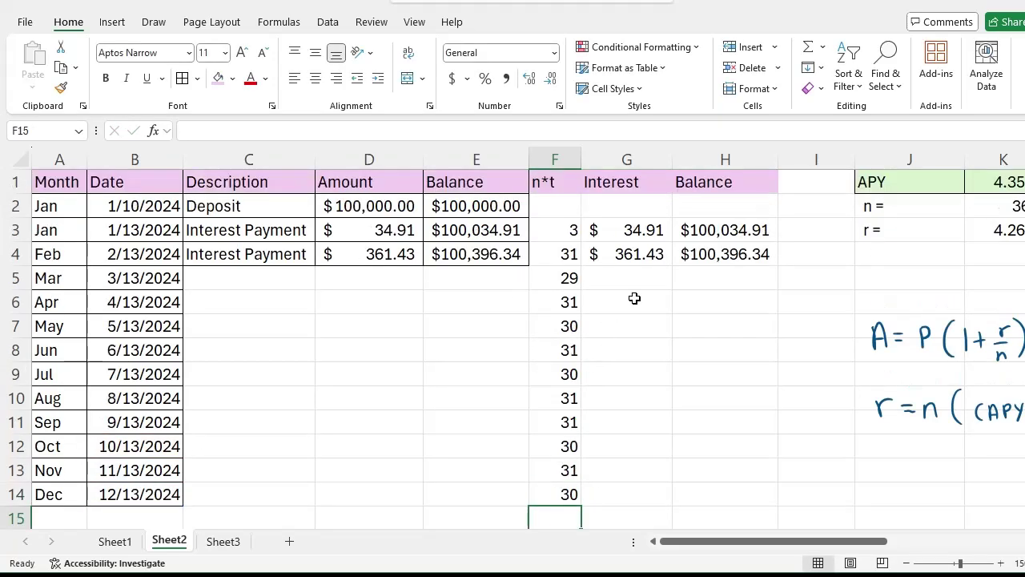
# Step: Make the r and n references absolute in the February balance formula in H4, giving =H3*(1+$K$3/$K$2)^F4
pyautogui.click(647, 256)
pyautogui.click(753, 248)
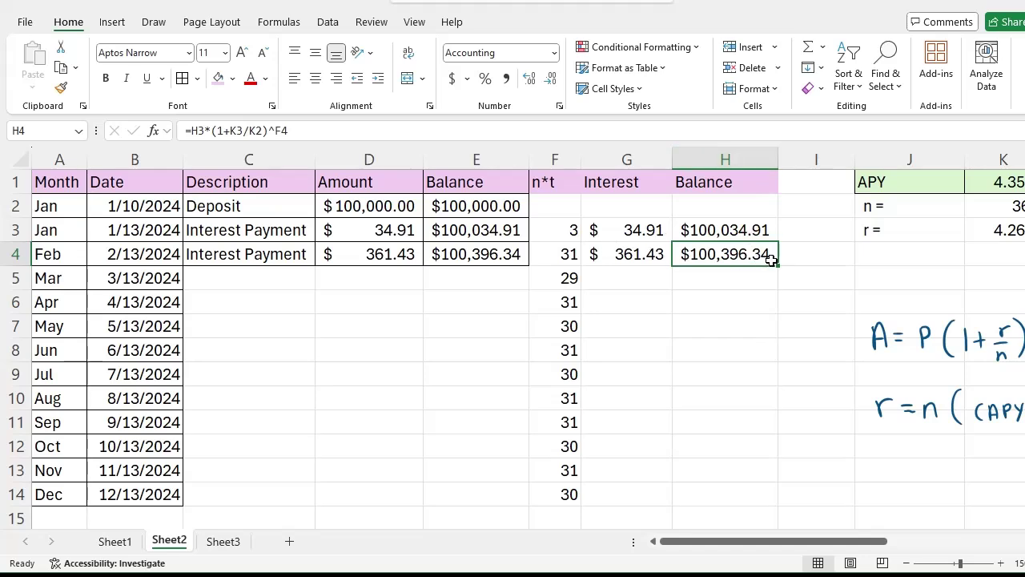
pyautogui.doubleClick(703, 254)
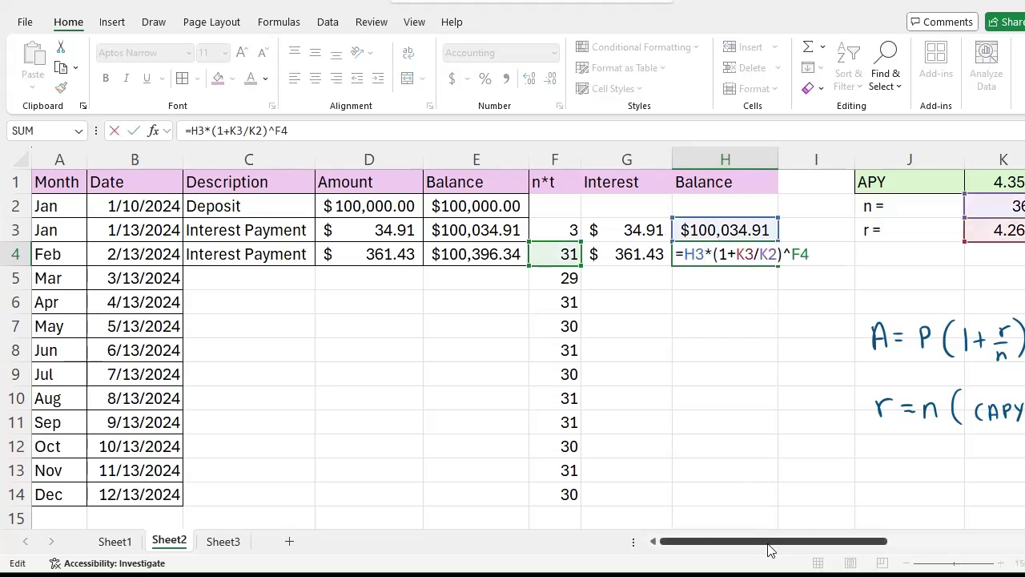
pyautogui.moveTo(767, 548); pyautogui.dragTo(830, 542)
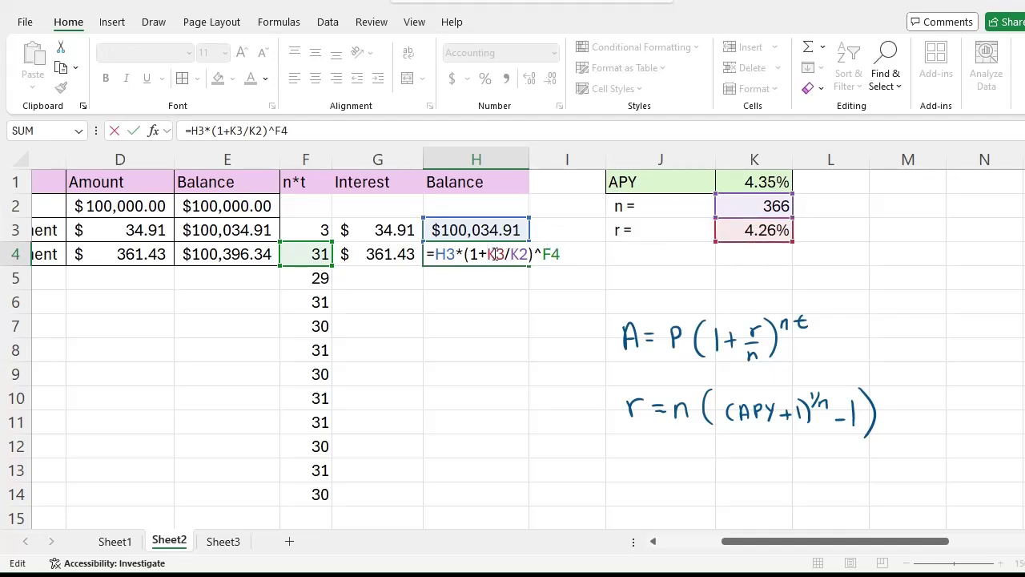
pyautogui.write('$')
pyautogui.click(507, 254)
pyautogui.write('$')
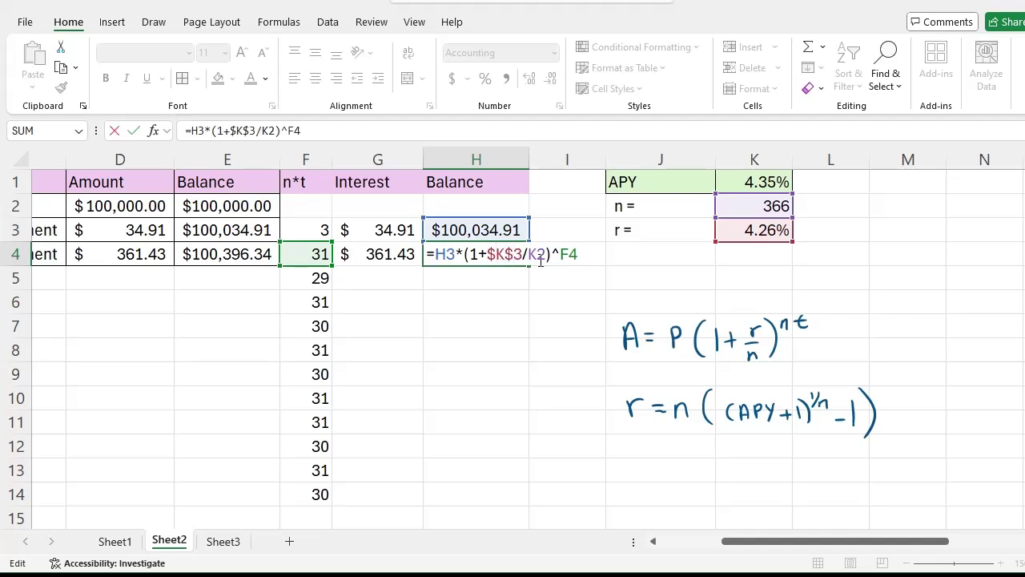
pyautogui.click(531, 254)
pyautogui.write('$K')
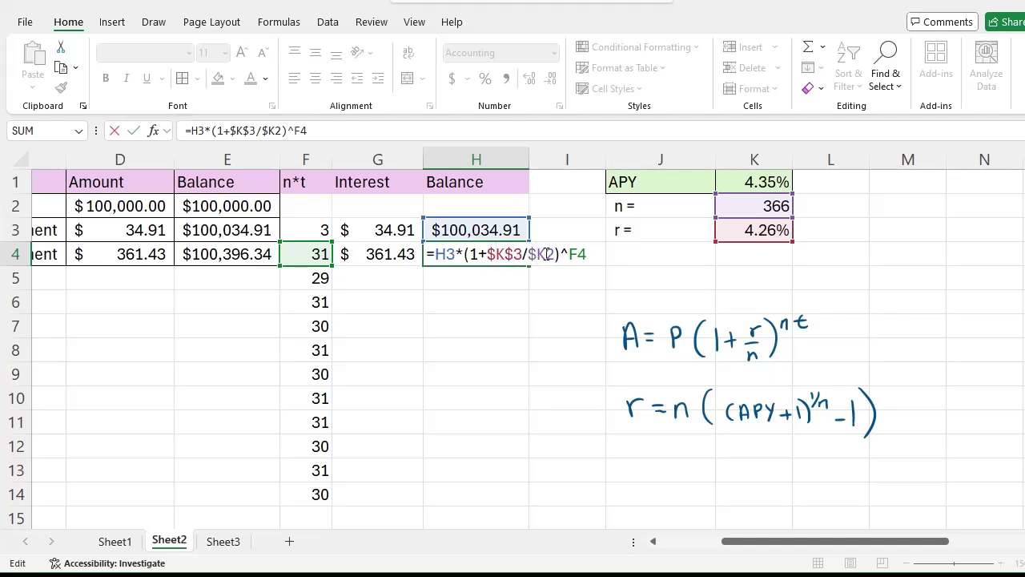
pyautogui.write('$')
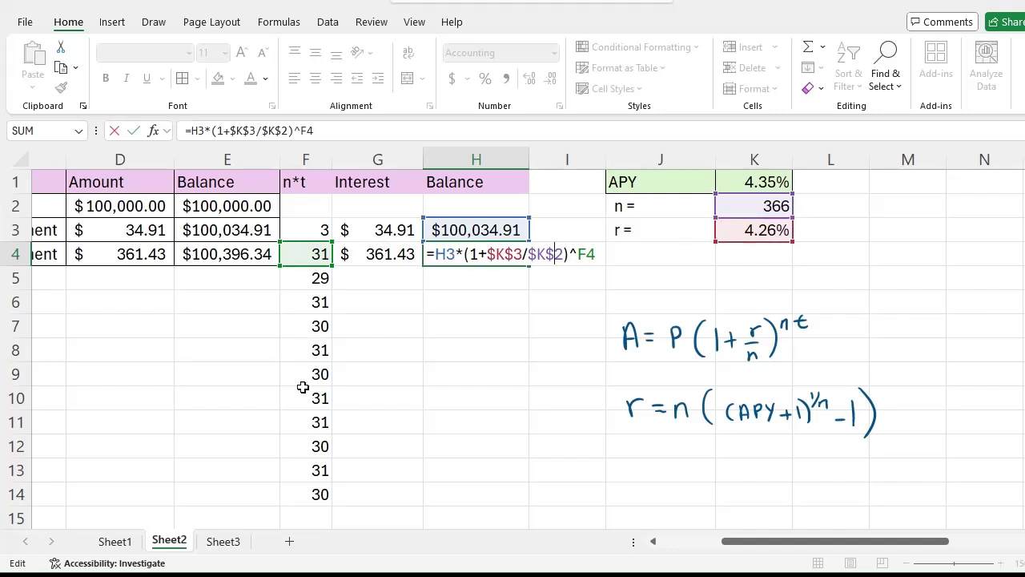
pyautogui.press('Return')
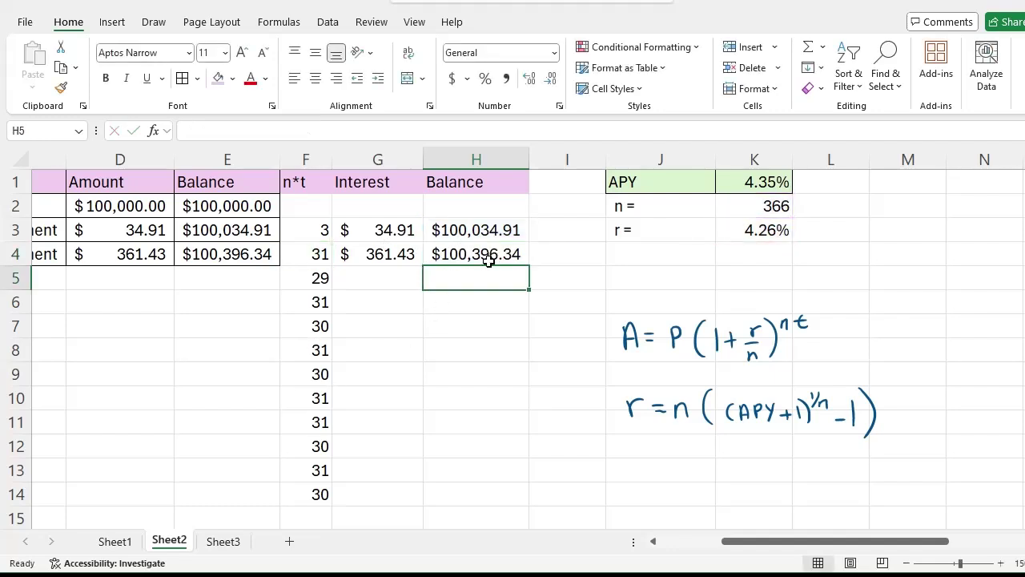
# Step: Fill the balance formula from H4 down to H14 and check the copied formula in the September row
pyautogui.click(522, 254)
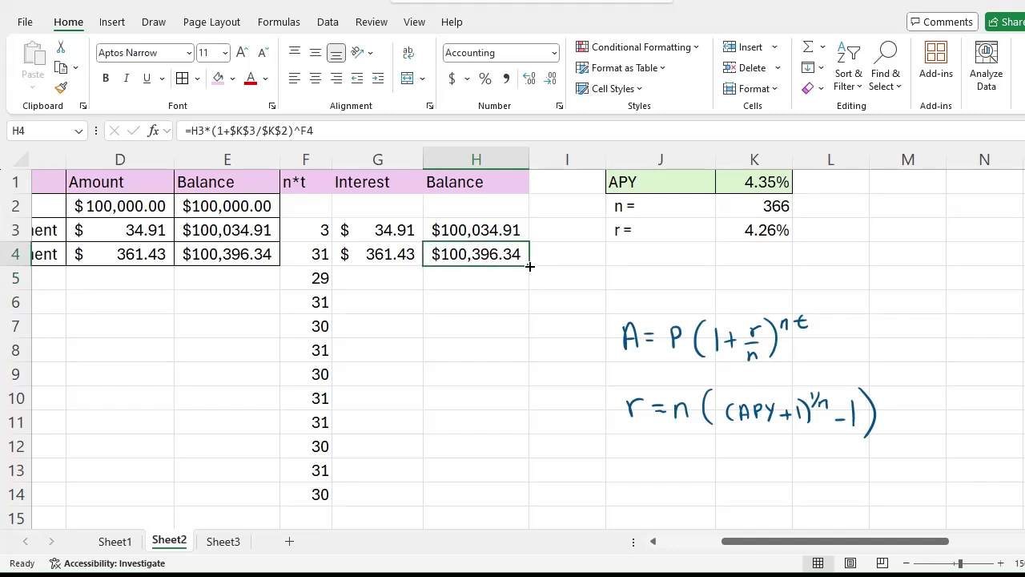
pyautogui.moveTo(530, 266); pyautogui.dragTo(528, 507)
pyautogui.click(485, 422)
pyautogui.click(485, 423)
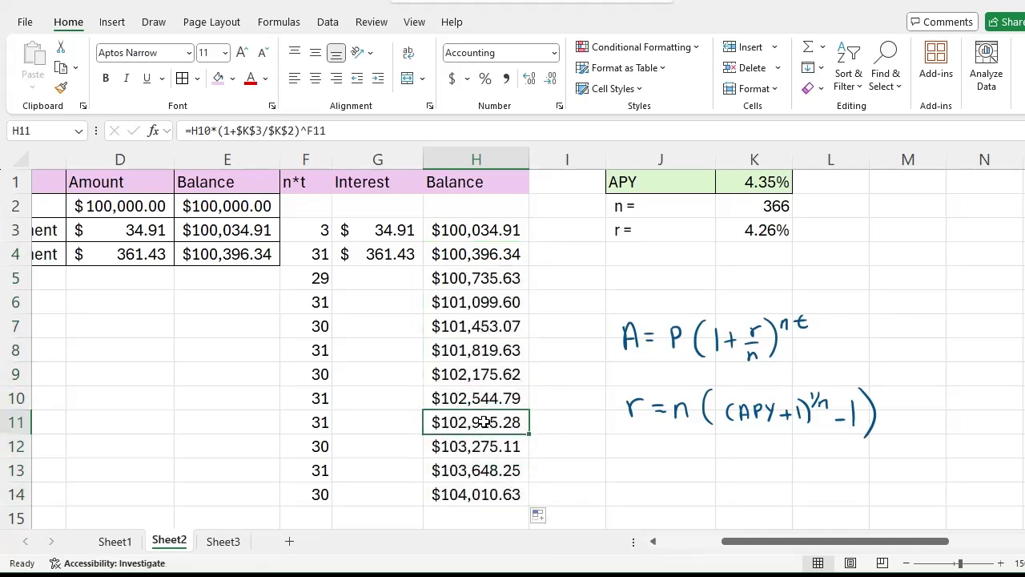
pyautogui.doubleClick(485, 422)
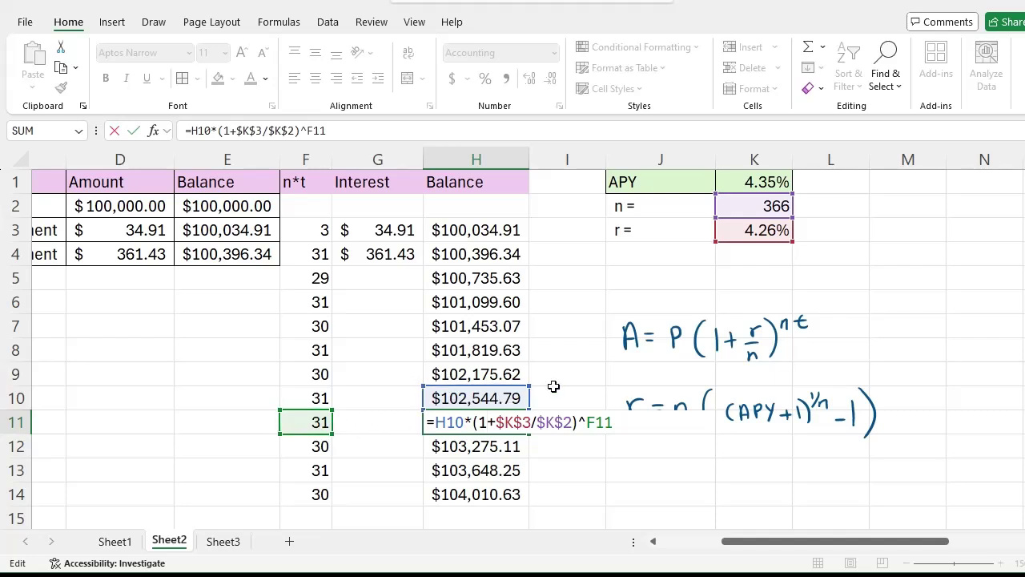
pyautogui.press('Return')
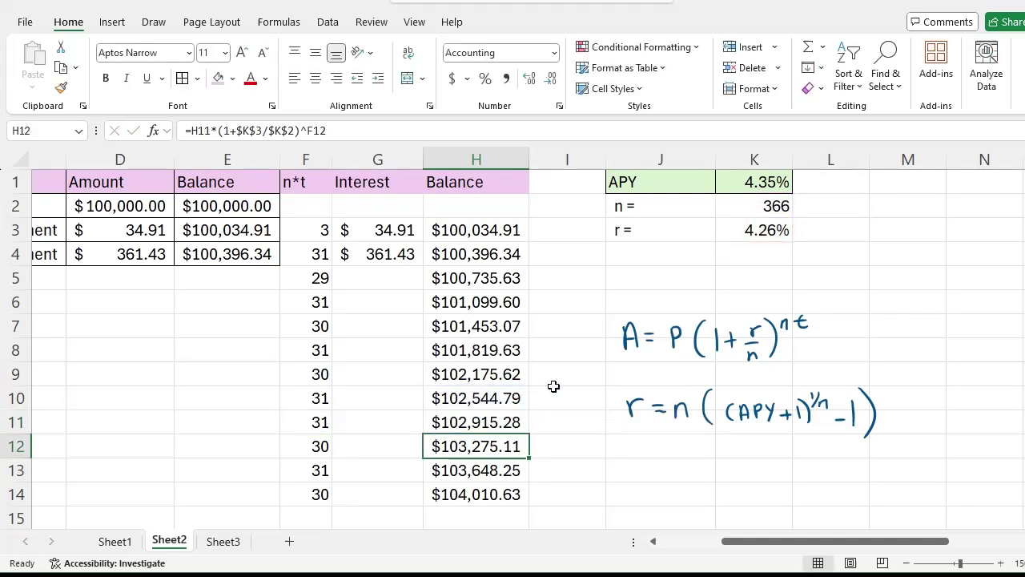
# Step: Check the interest formula =H4-H3 in G4 and fill it down to G14
pyautogui.click(409, 257)
pyautogui.doubleClick(394, 255)
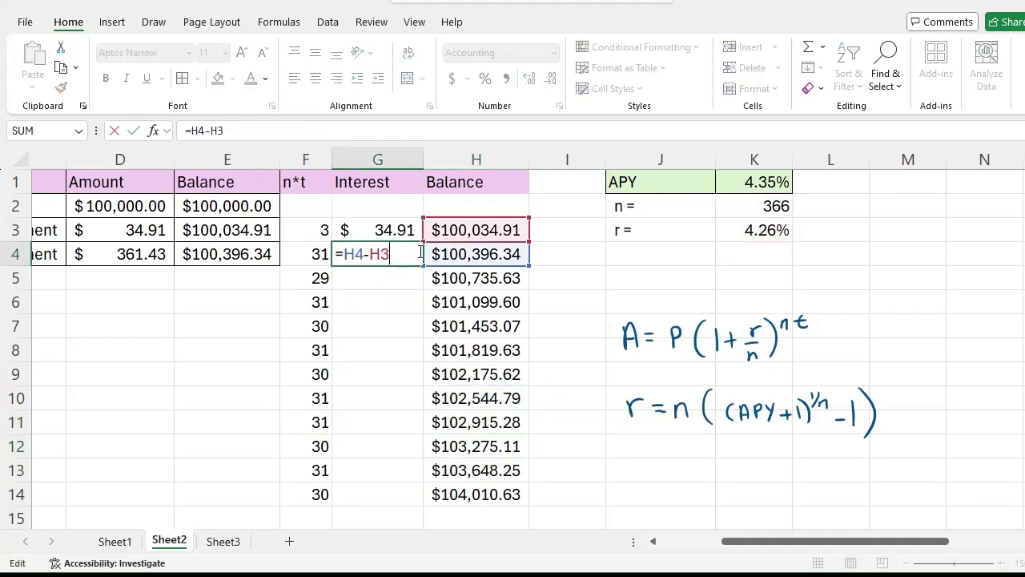
pyautogui.press('Return')
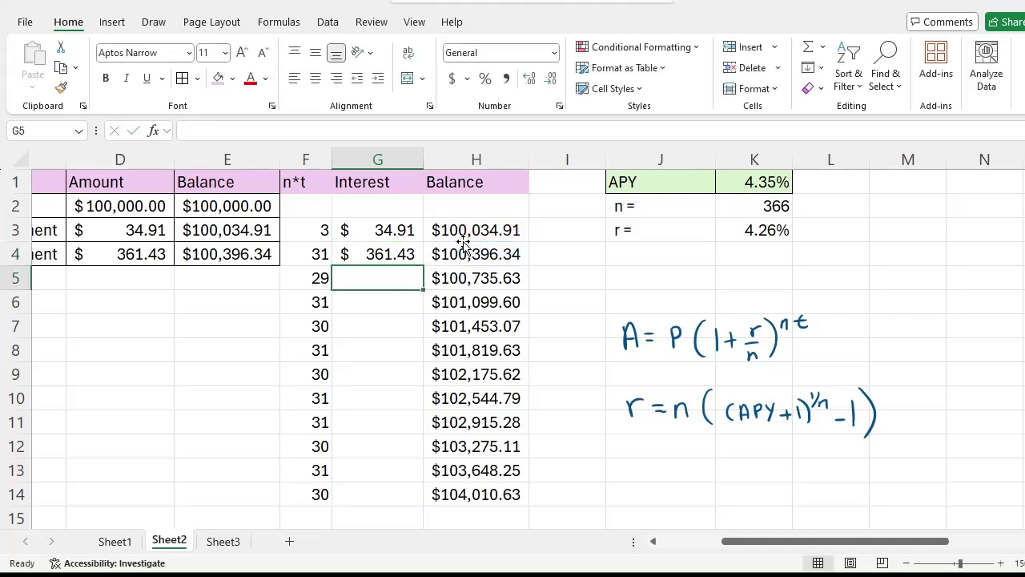
pyautogui.click(471, 249)
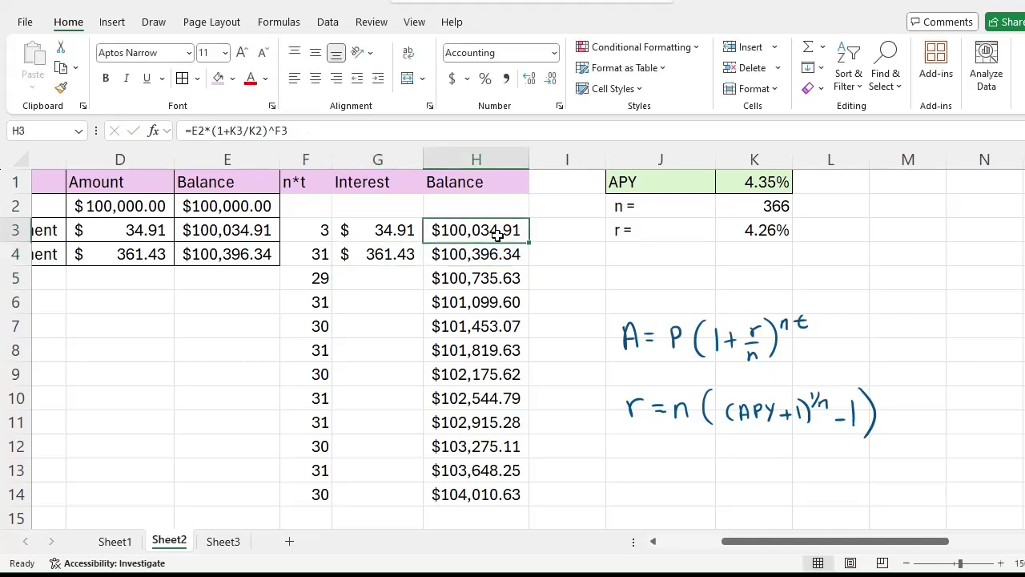
pyautogui.click(388, 253)
pyautogui.moveTo(424, 268); pyautogui.dragTo(430, 505)
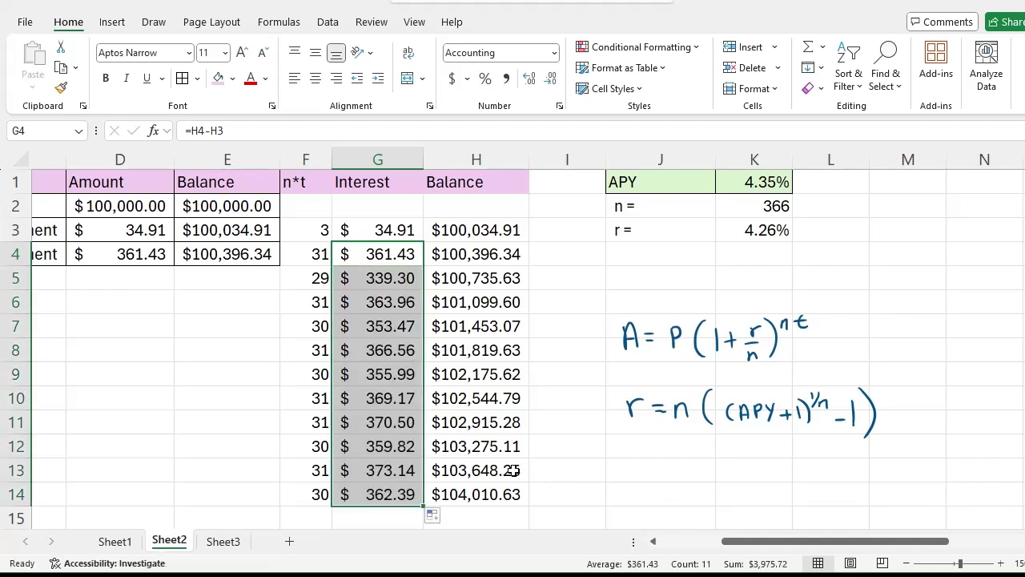
# Step: Examine the December balance in H14 and the sum of the interest payments in G3:G14
pyautogui.click(514, 471)
pyautogui.click(462, 491)
pyautogui.moveTo(778, 542); pyautogui.dragTo(652, 541)
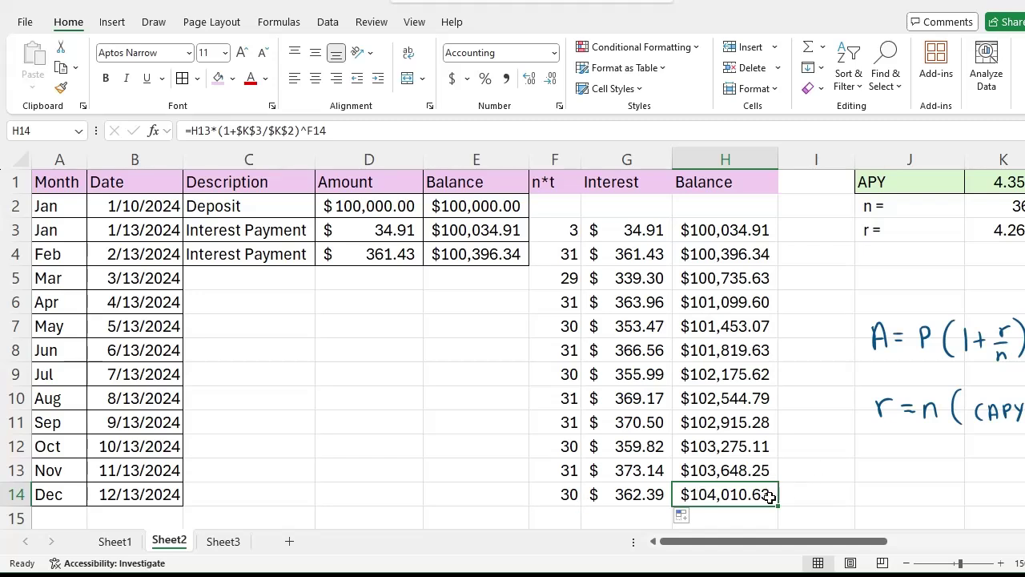
pyautogui.moveTo(621, 227); pyautogui.dragTo(646, 491)
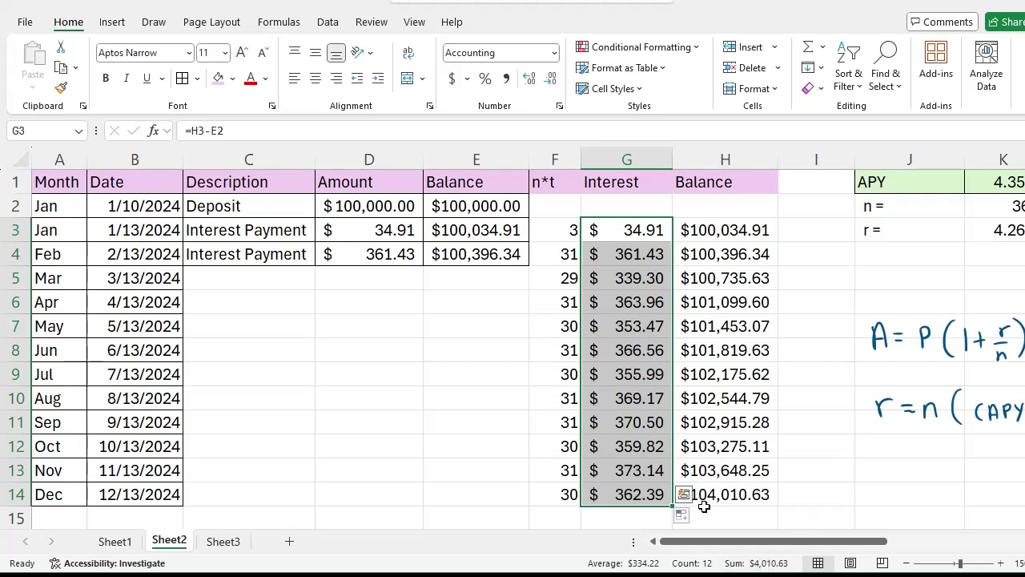
pyautogui.click(833, 494)
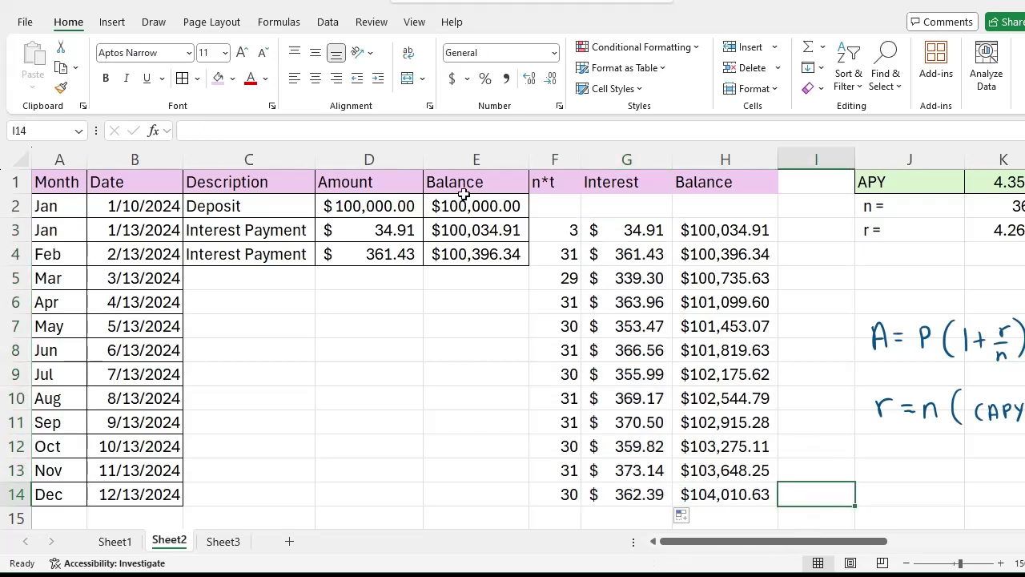